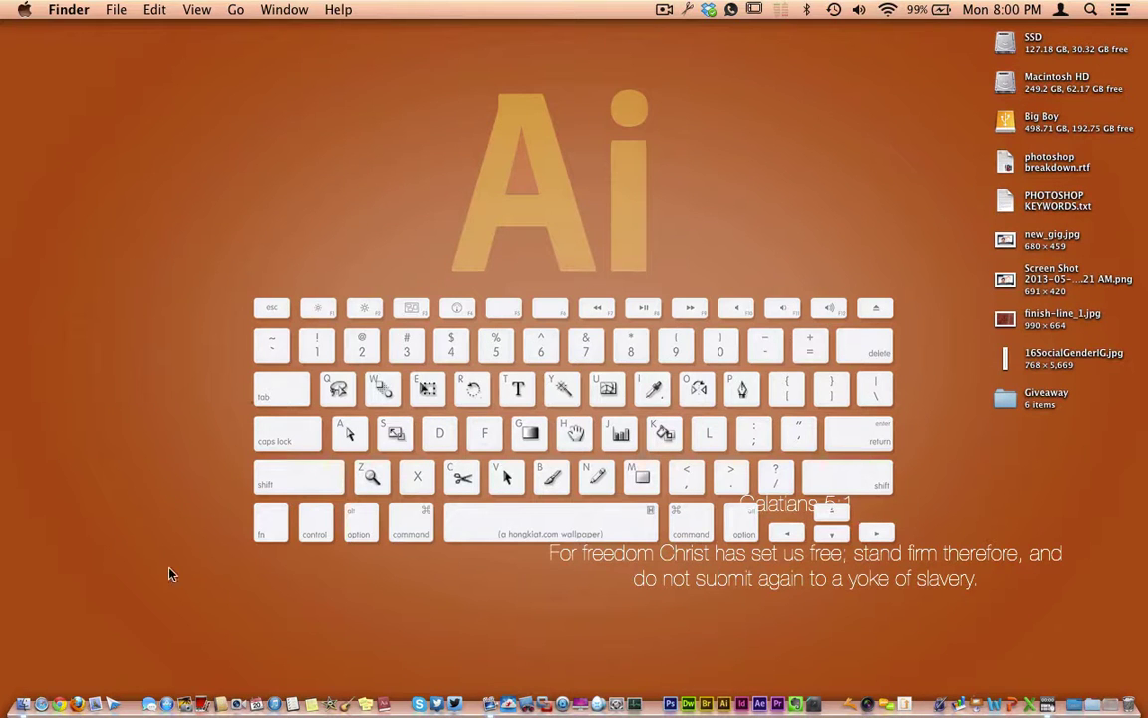
Launch the App Store from the Dock so its Featured page loads
left_click(168, 693)
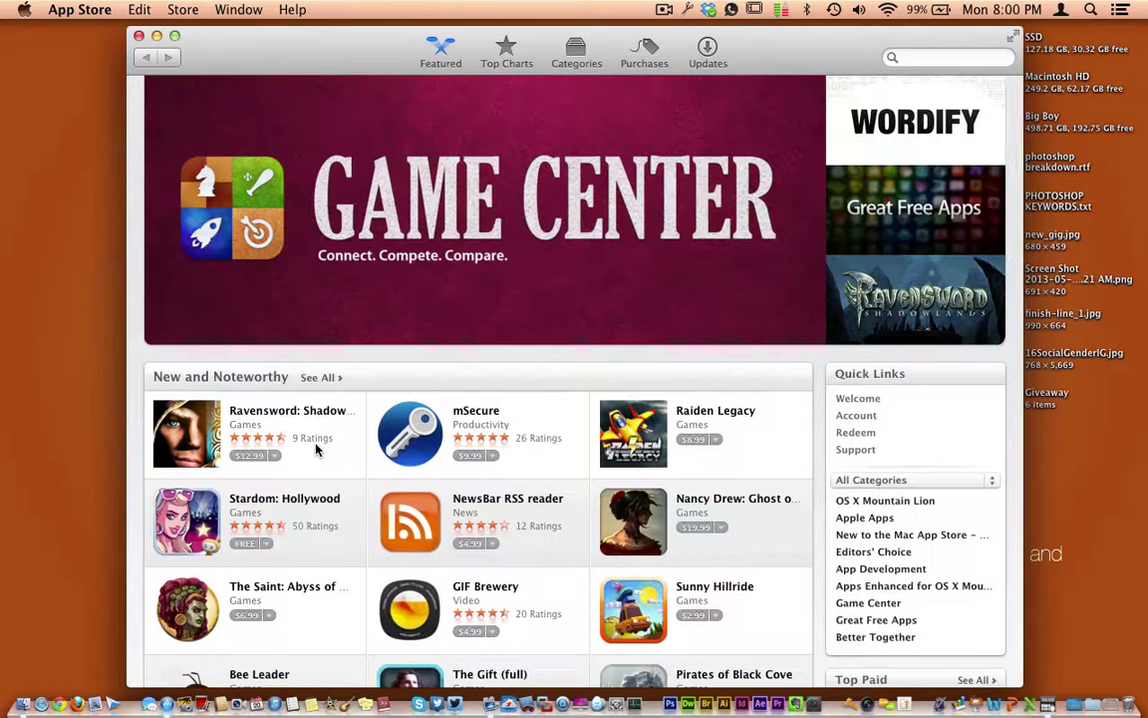
Open the Wordify banner and scroll through its $3.99 product page and screenshots
left_click(889, 140)
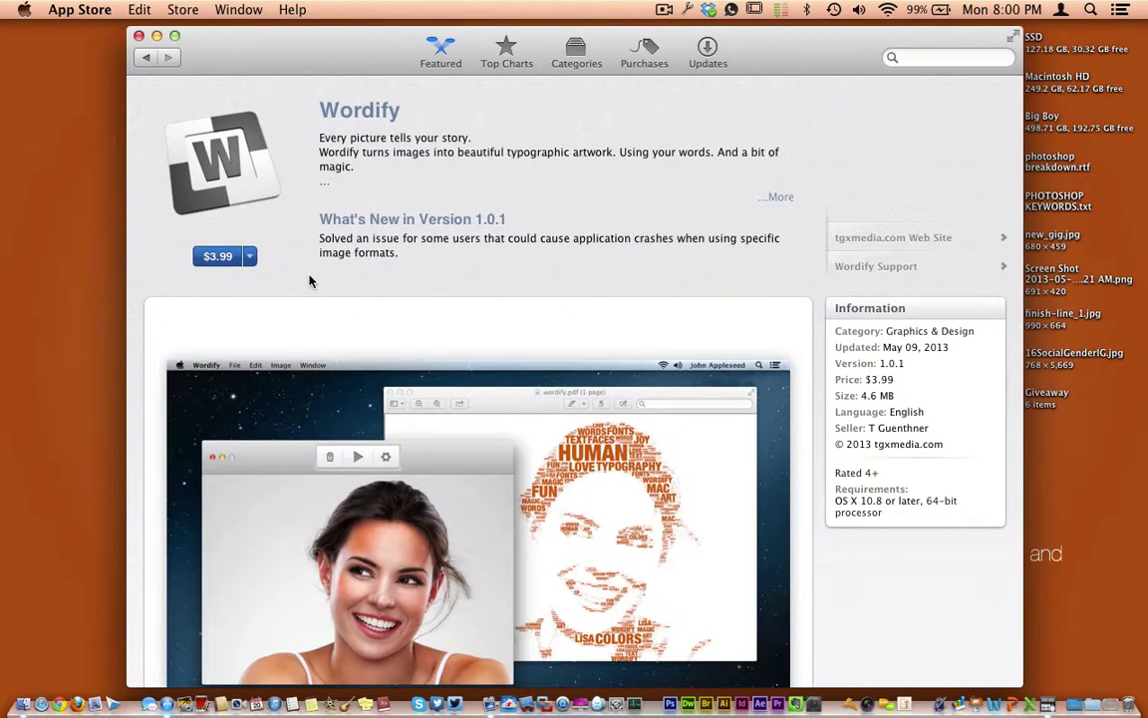
scroll(309, 282, "down", 3)
scroll(309, 281, "down", 2)
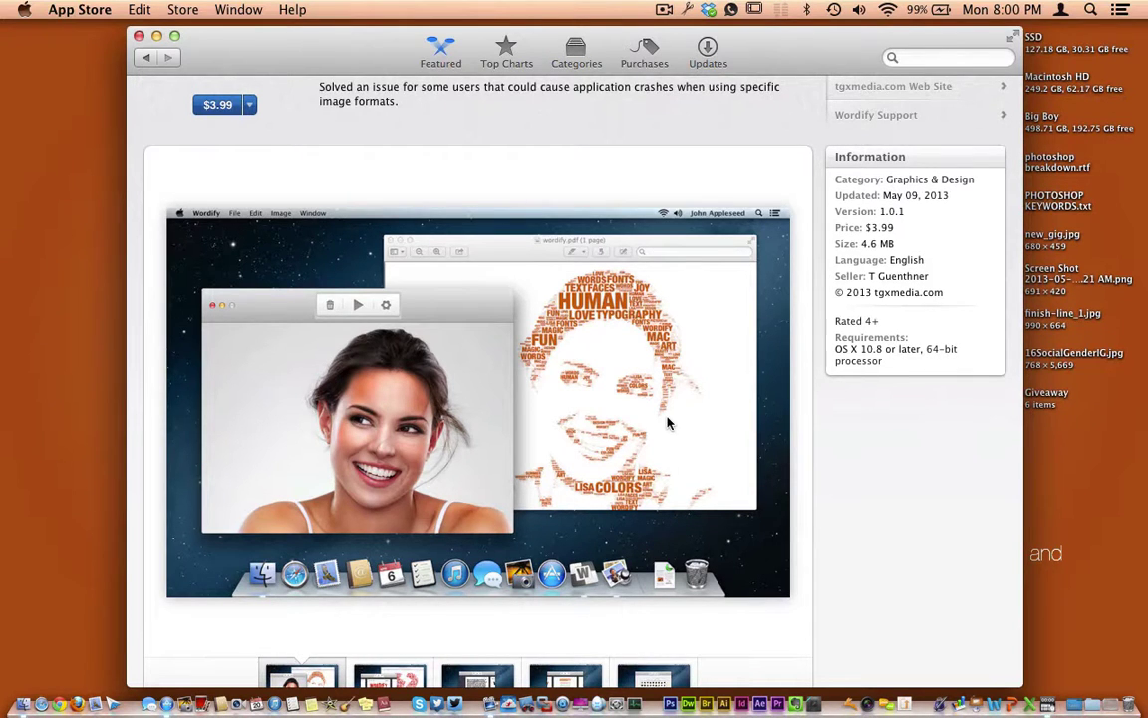
scroll(668, 423, "down", 2)
scroll(668, 419, "up", 5)
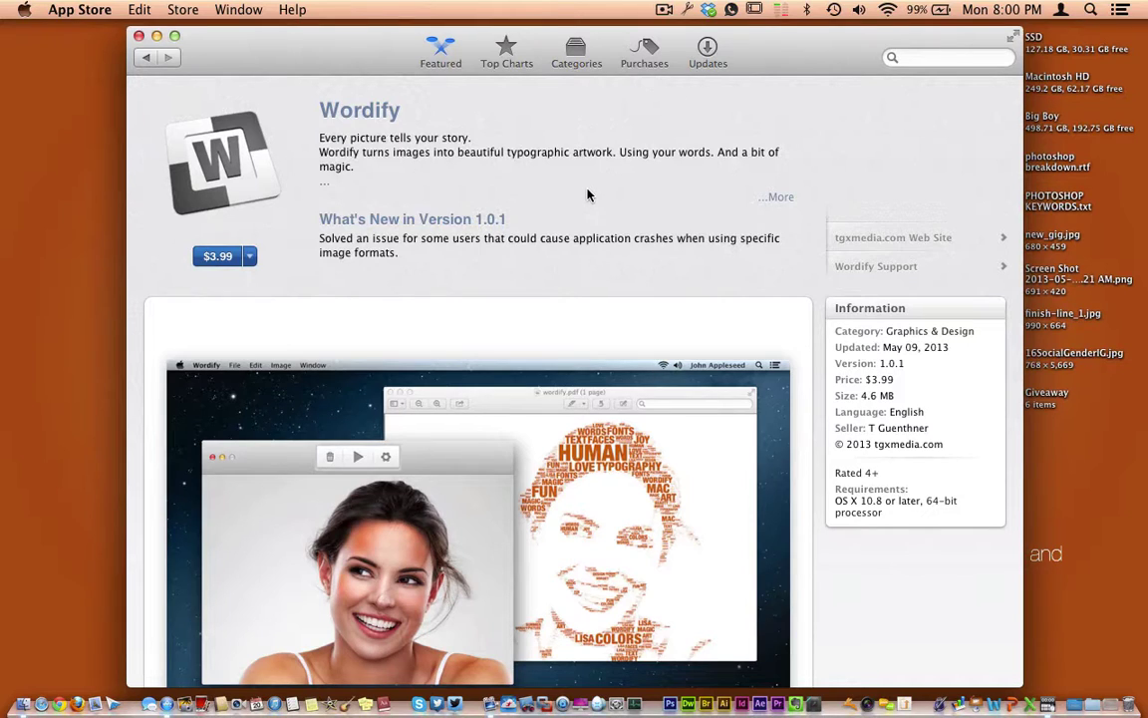
Buy Wordify for $3.99, signing in with the Apple ID password to start the download
left_click(212, 256)
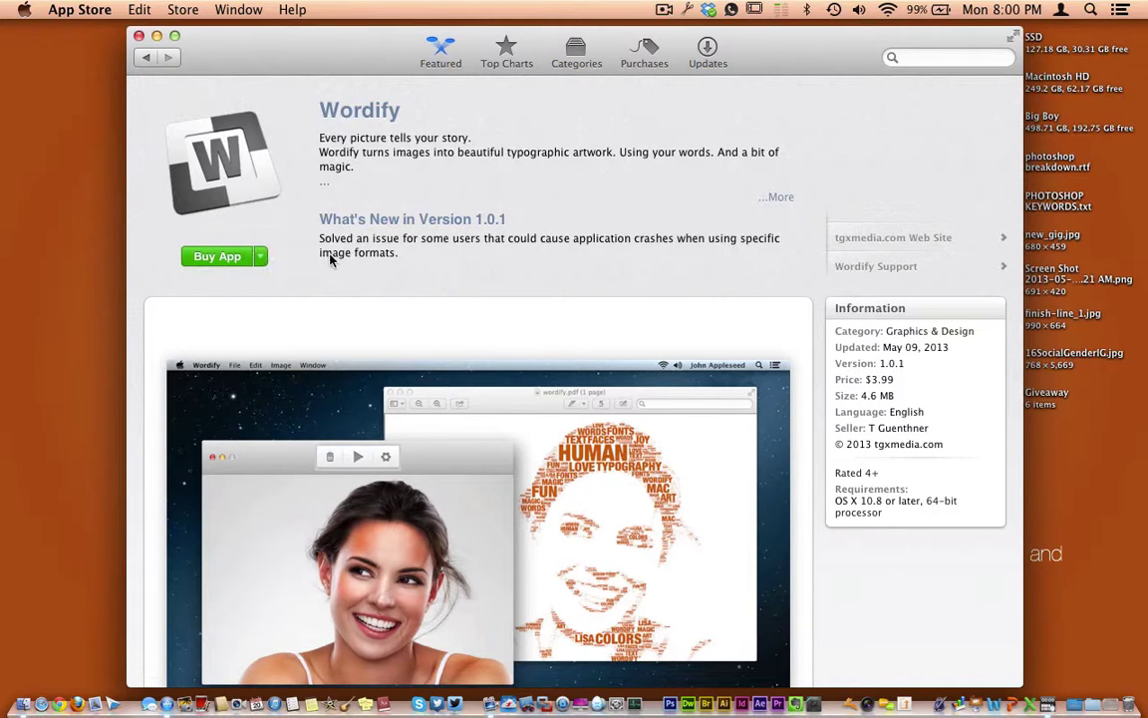
left_click(223, 257)
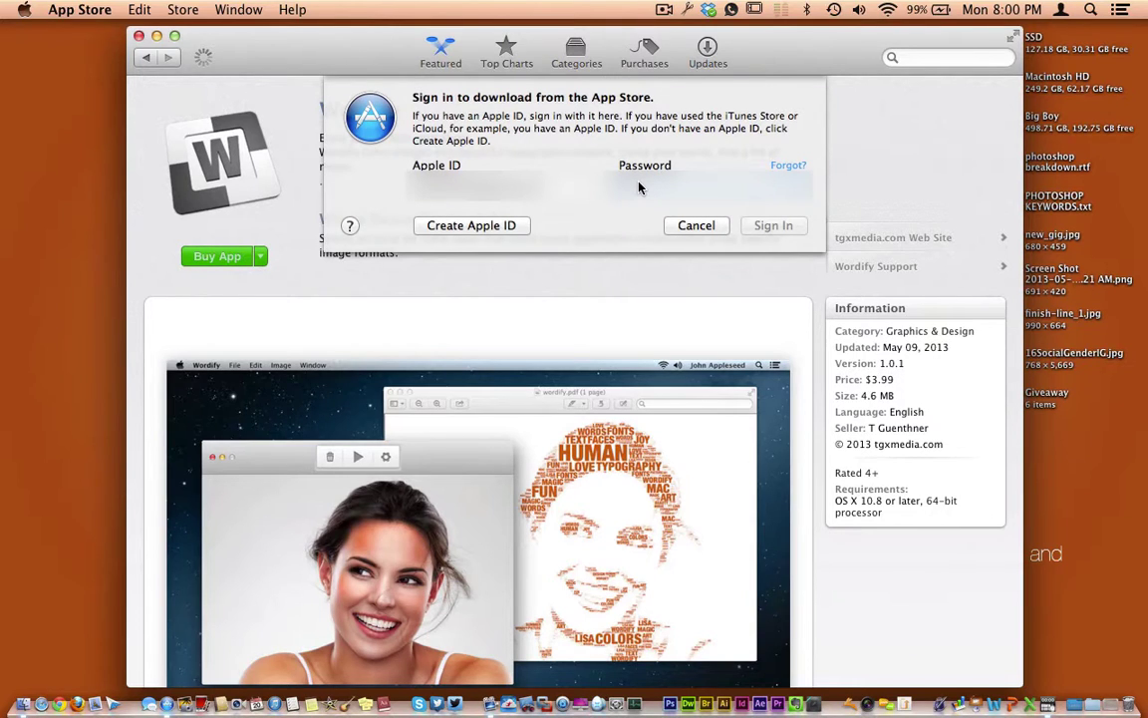
type("********")
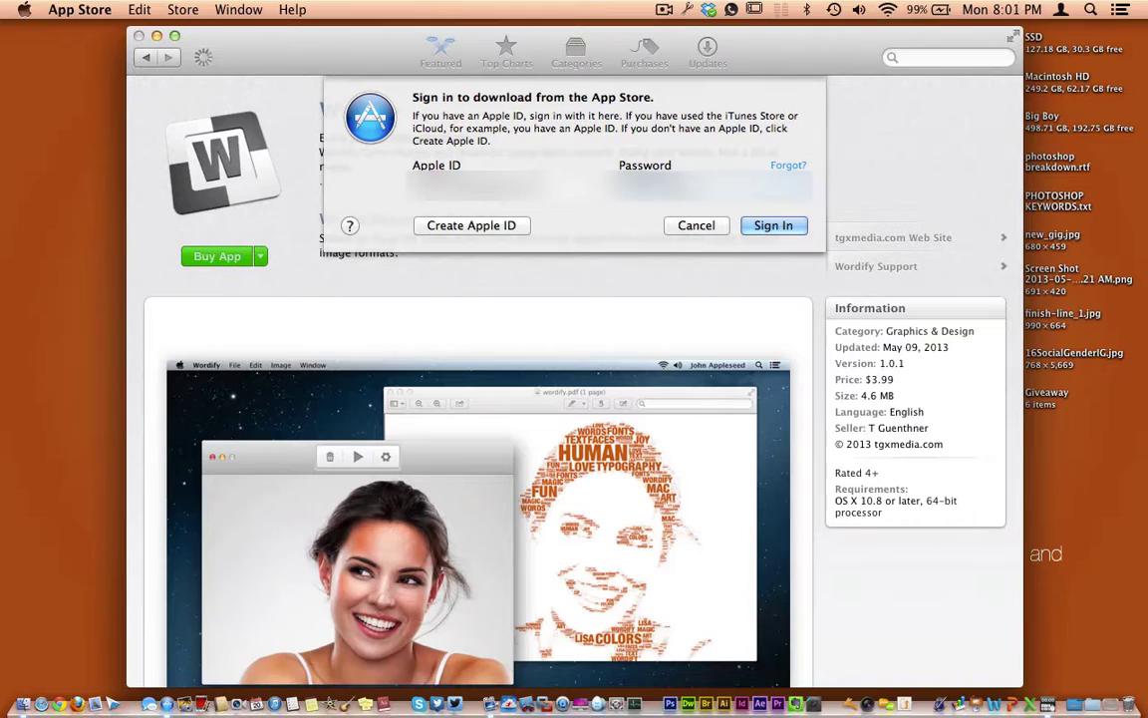
key("Return")
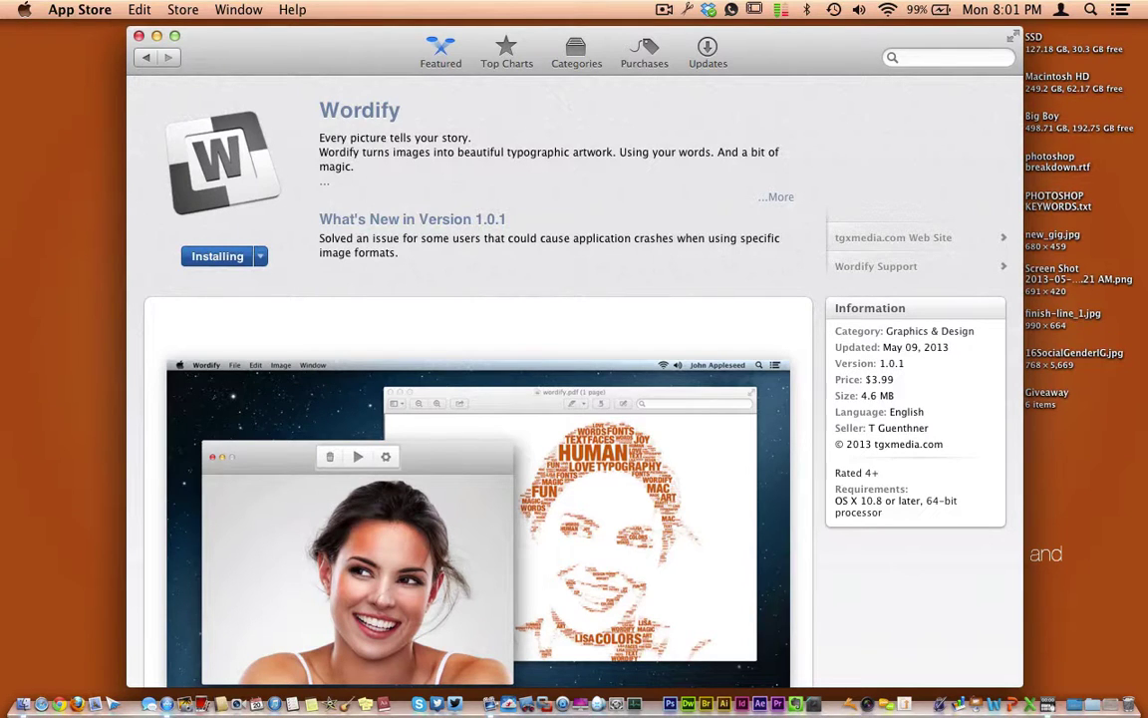
Once installed, open and then close Wordify's sharing options
left_click(236, 259)
left_click(258, 257)
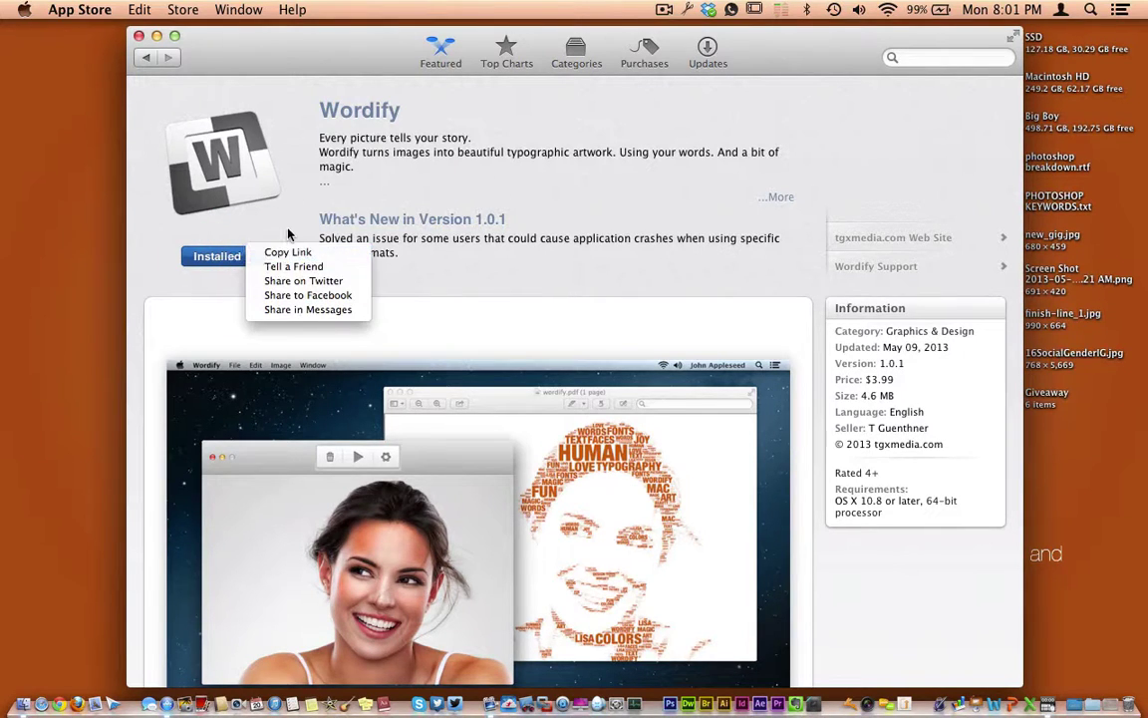
left_click(284, 235)
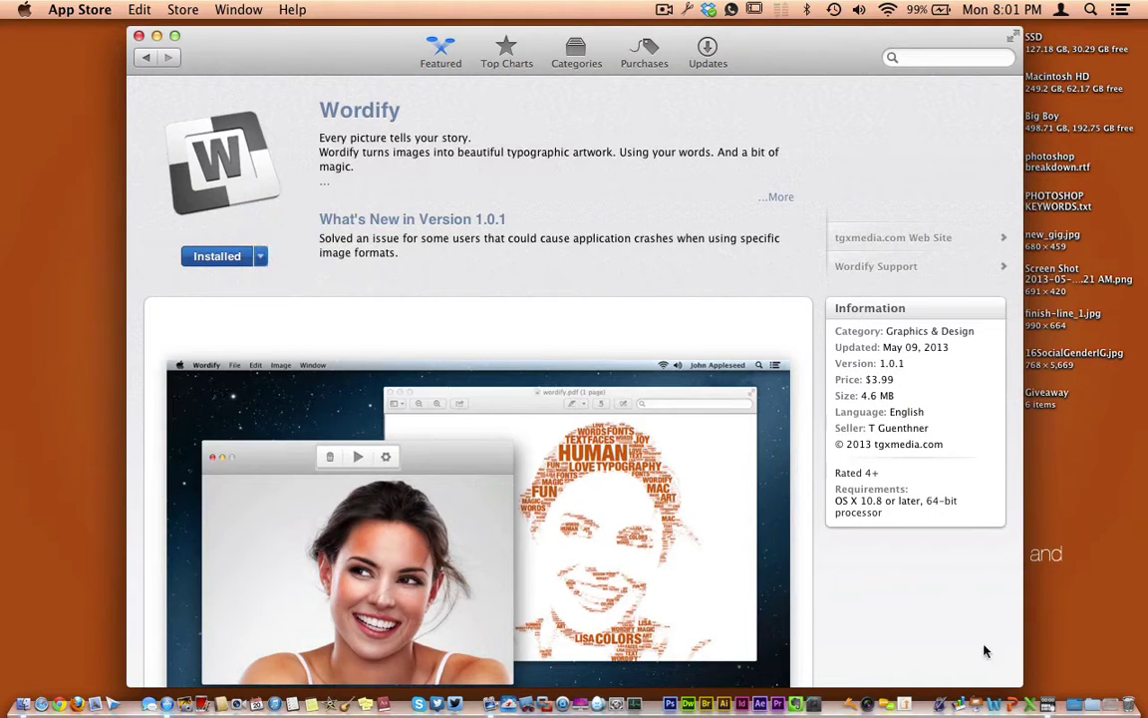
Launch Wordify from Launchpad, close the App Store window and quit the timer app
key("F4")
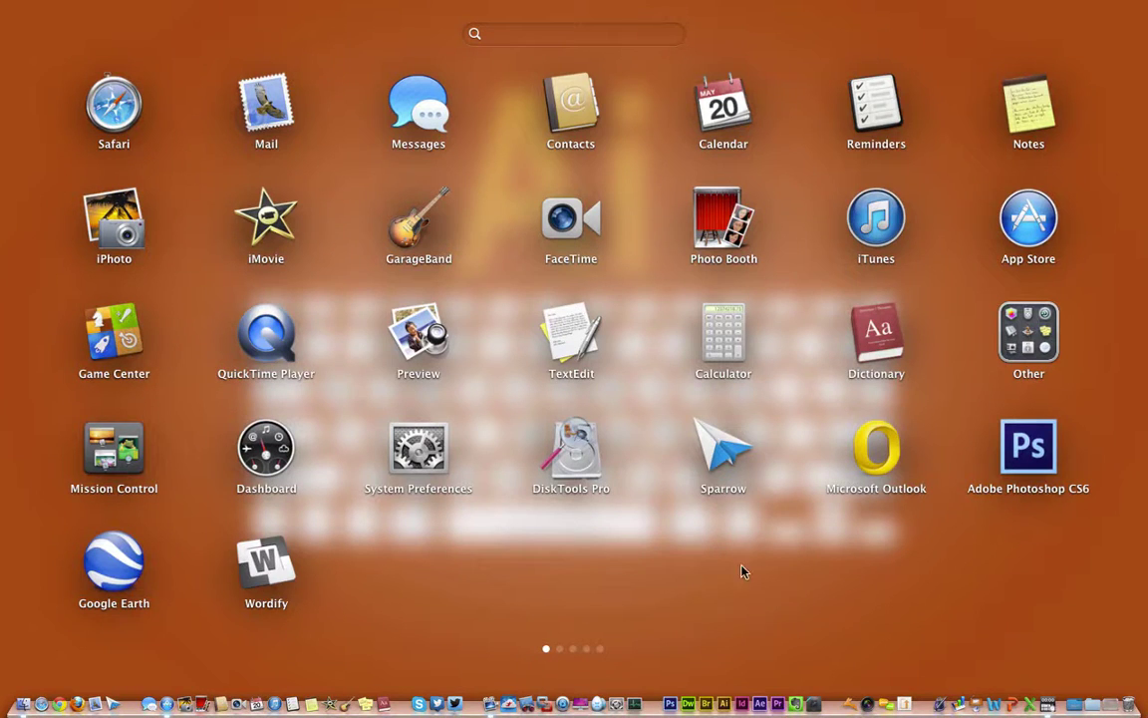
left_click(267, 559)
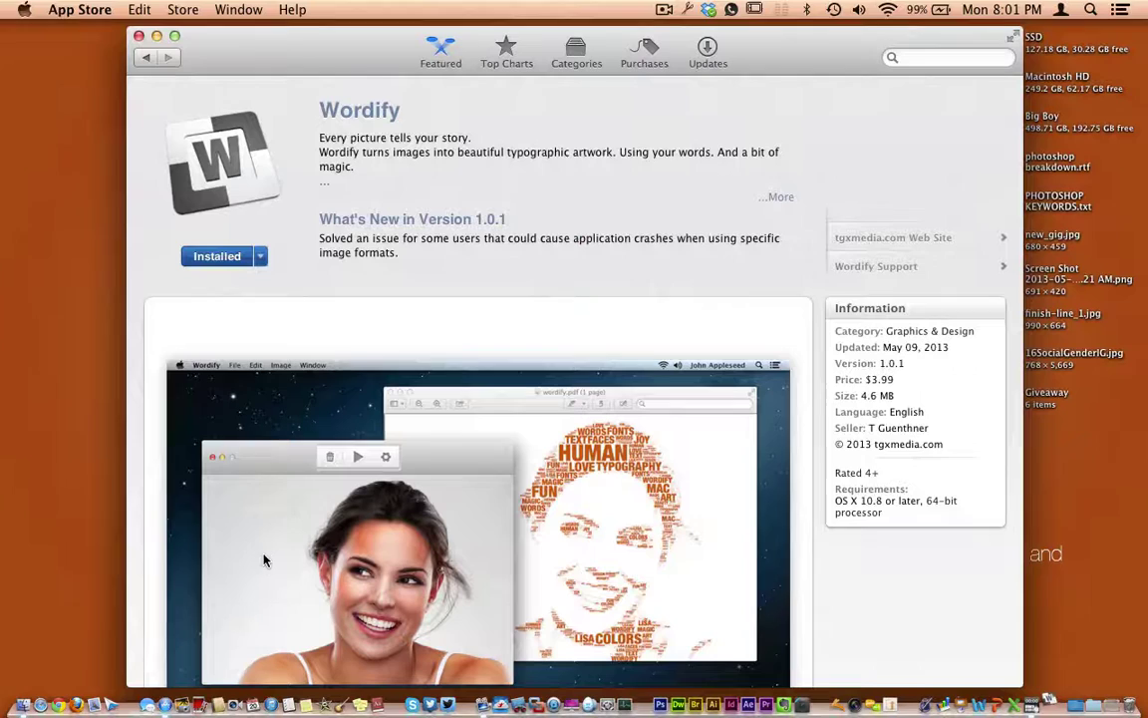
left_click(138, 36)
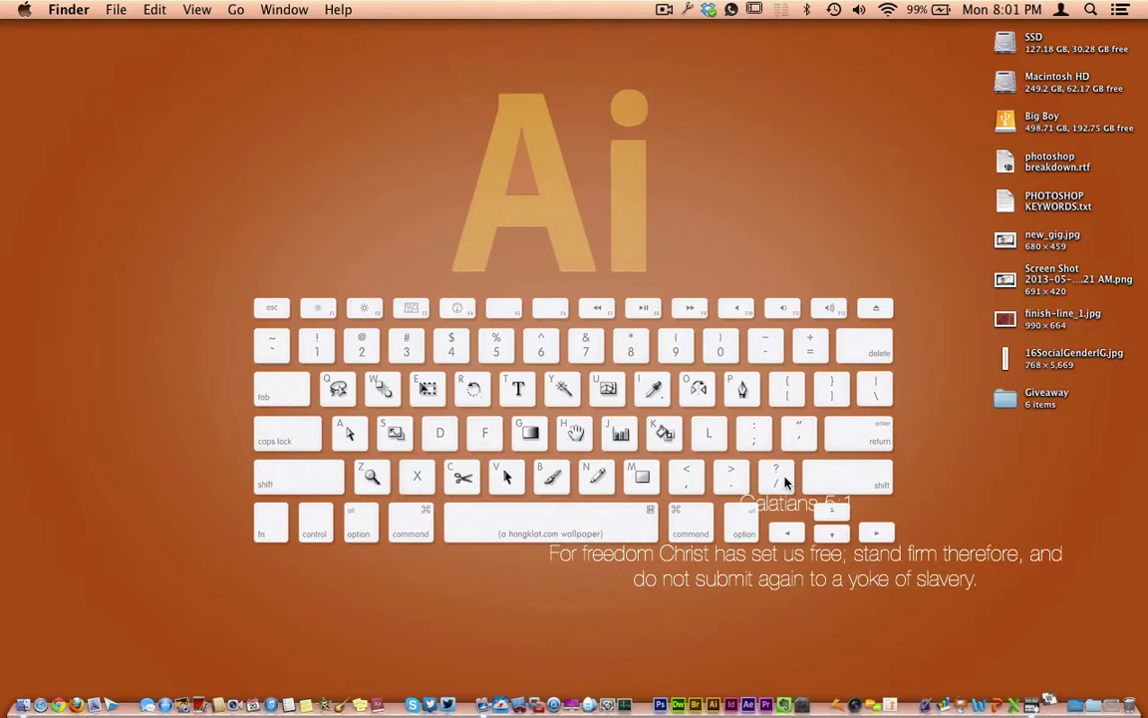
right_click(1041, 623)
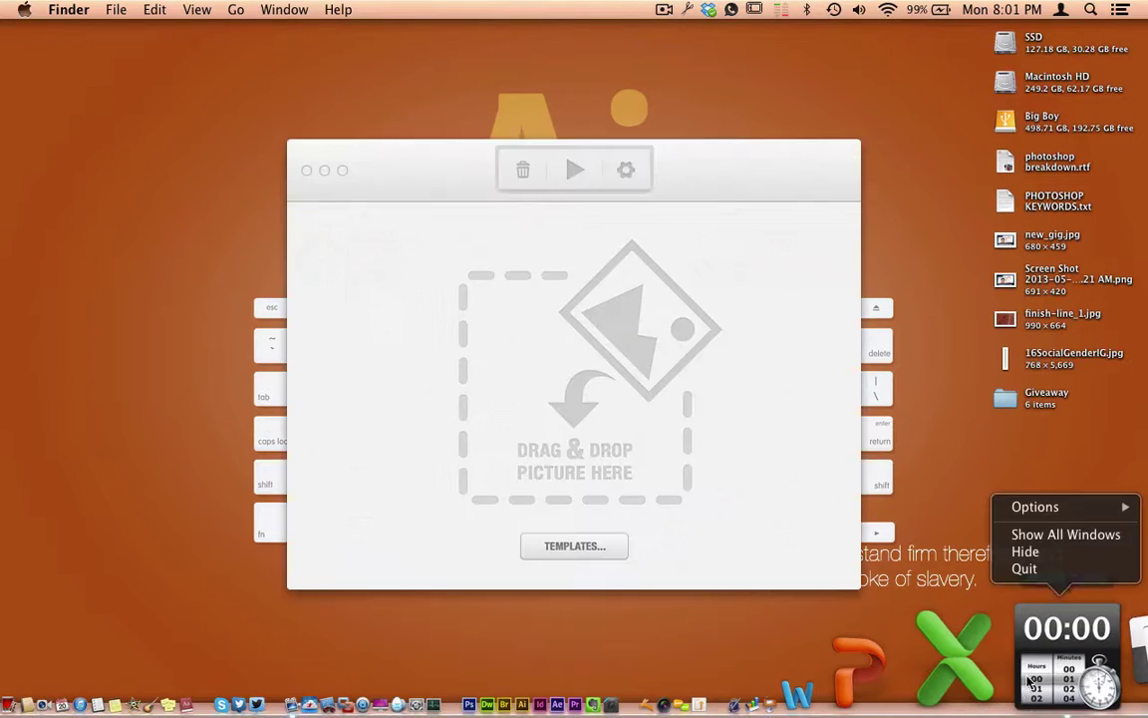
left_click(1047, 567)
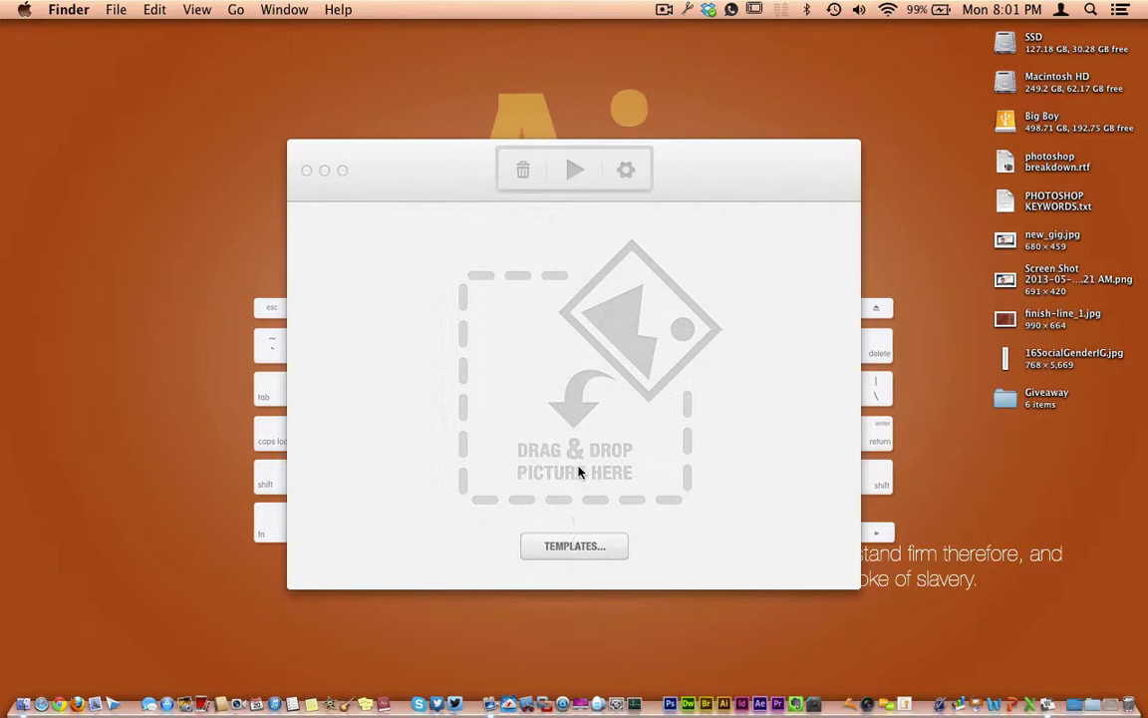
left_click(561, 547)
left_click(561, 547)
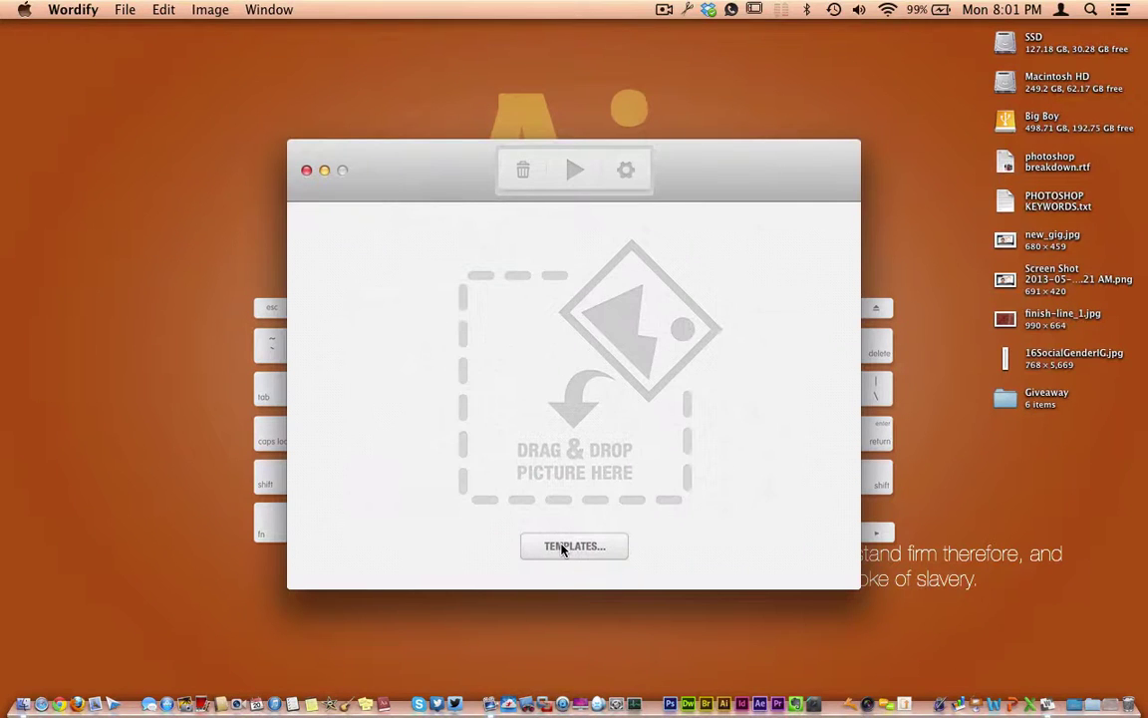
left_click(561, 547)
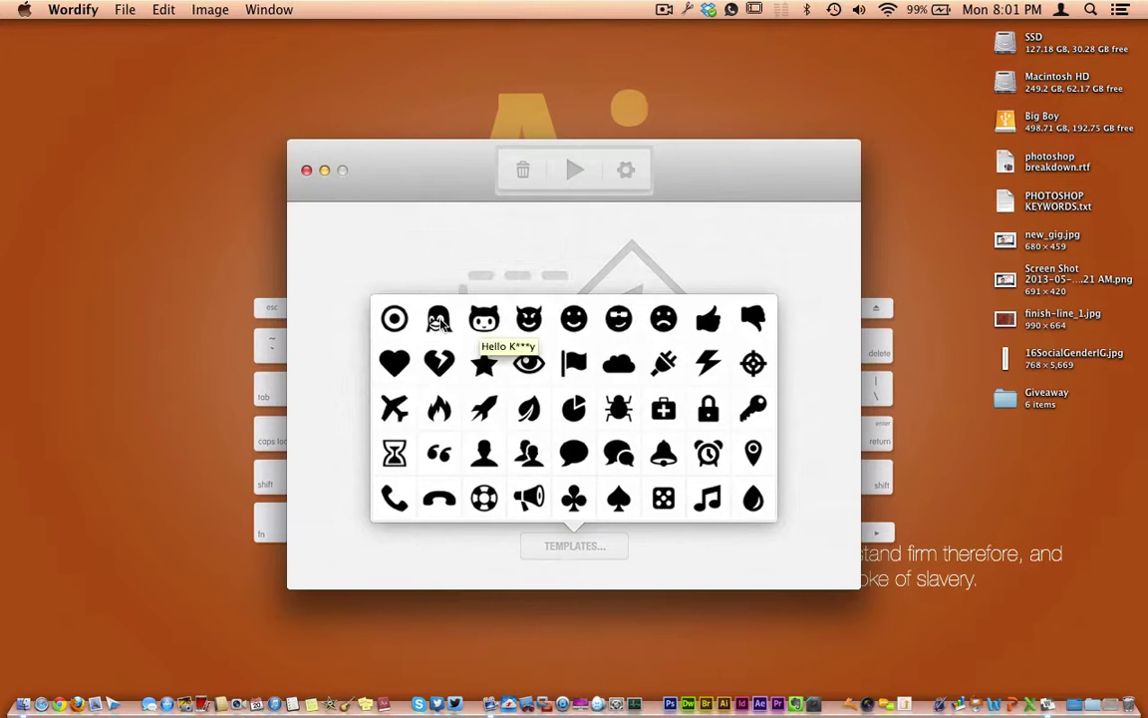
left_click(574, 363)
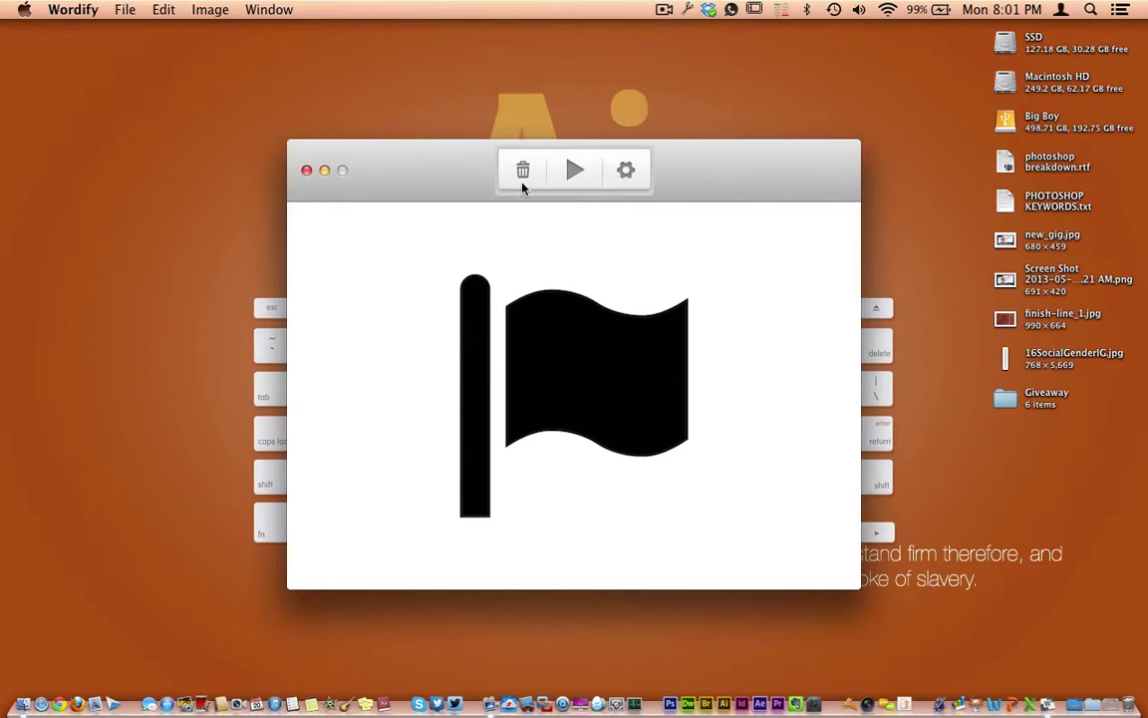
left_click(574, 171)
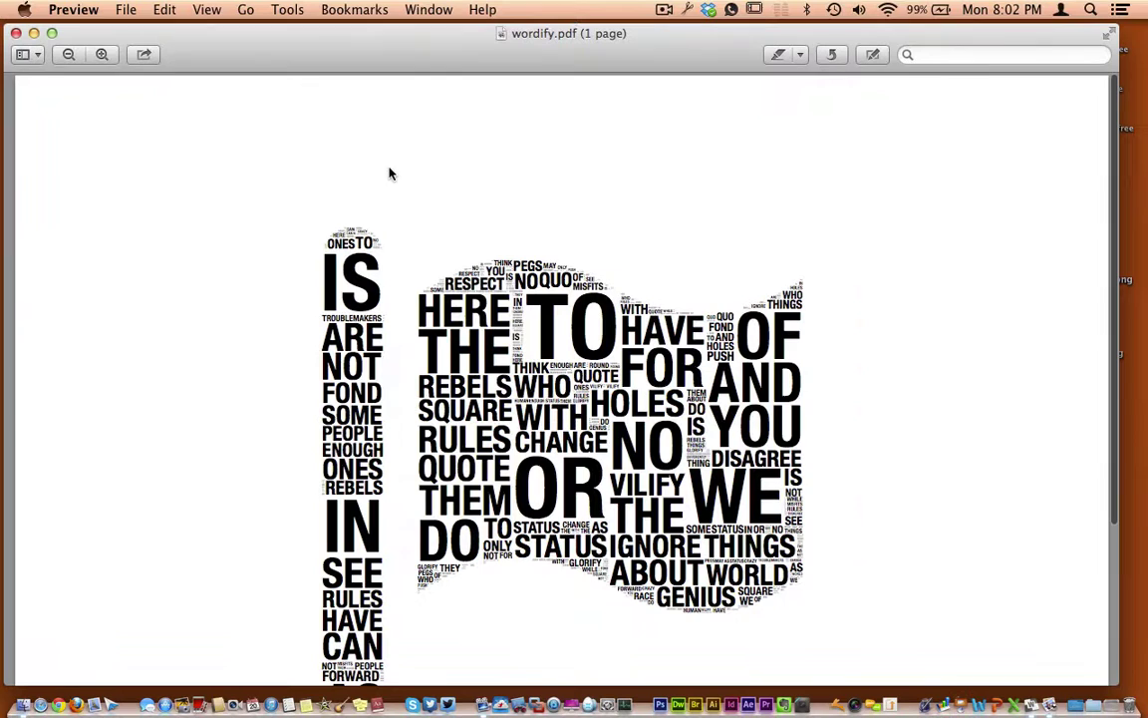
left_click(15, 33)
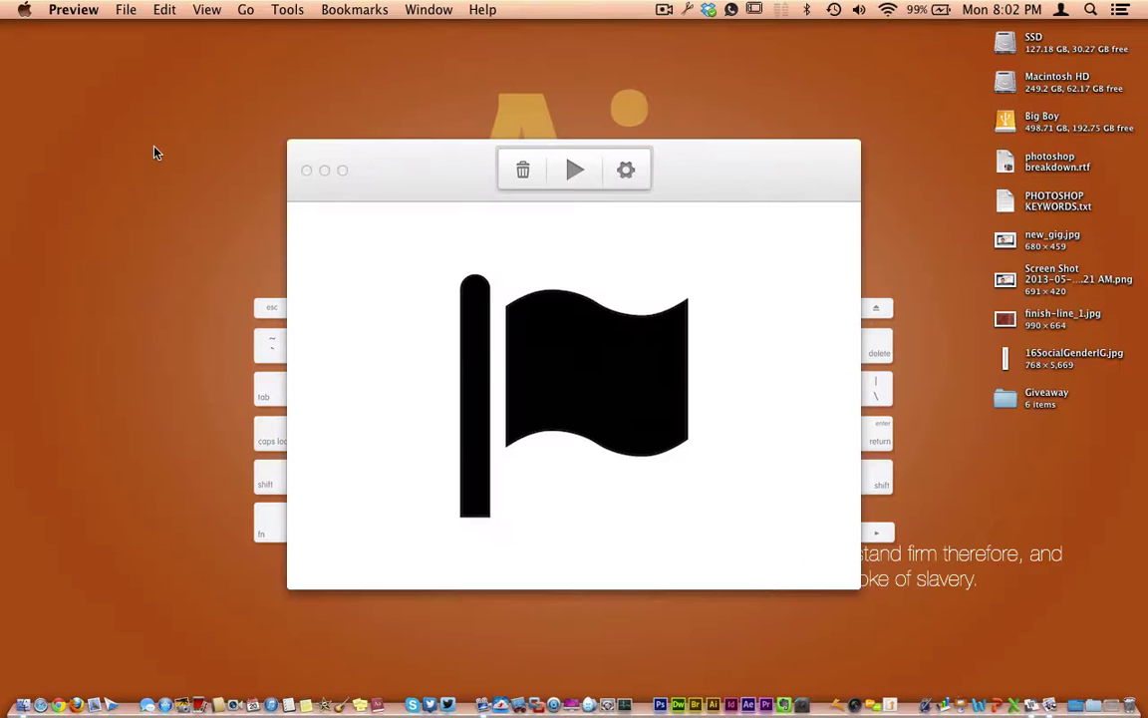
left_click(521, 170)
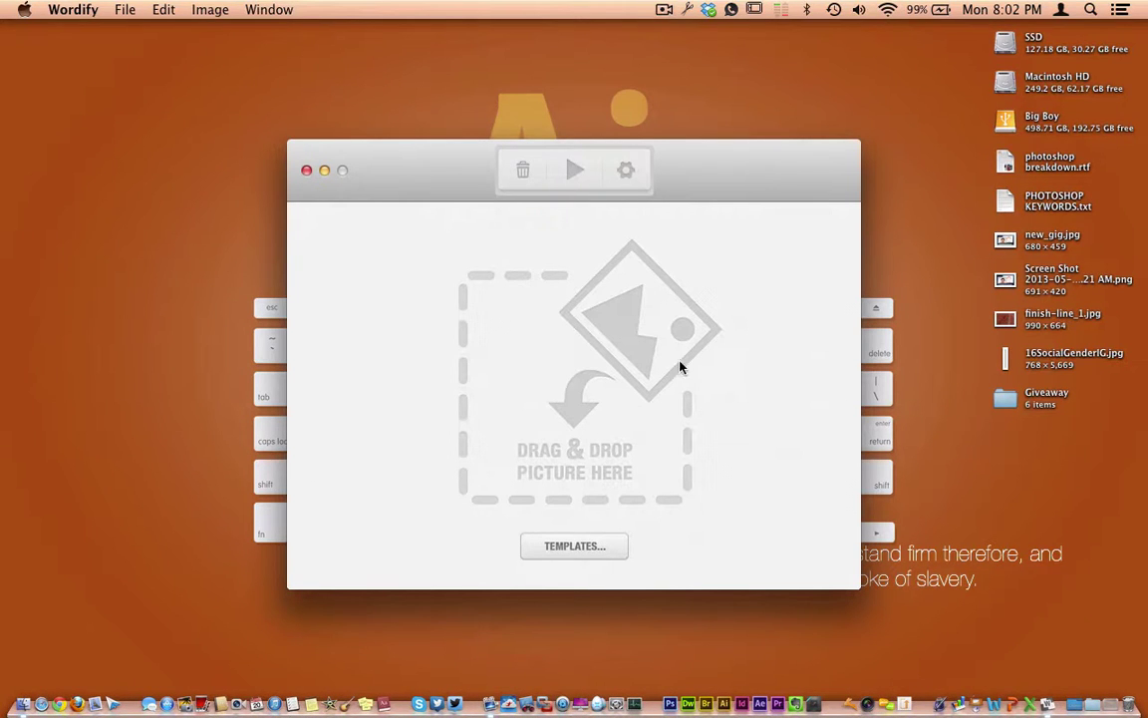
Open the Big Boy drive and navigate to Stock Files > Individual People
double_click(1006, 120)
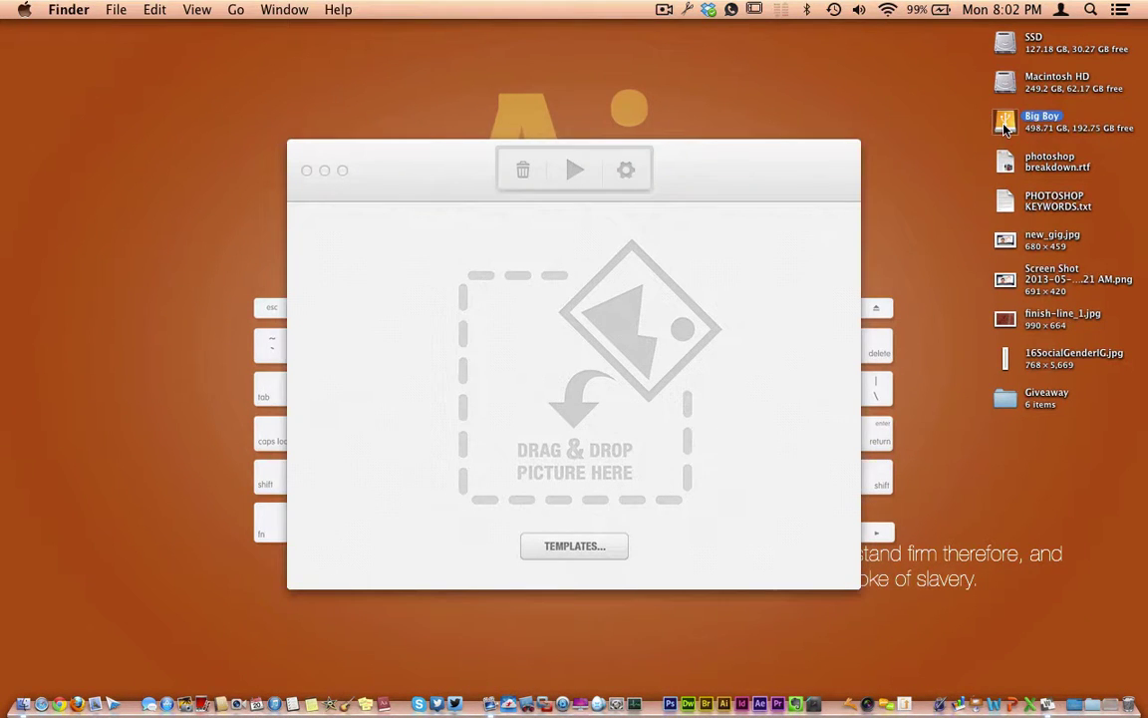
scroll(379, 330, "down", 1)
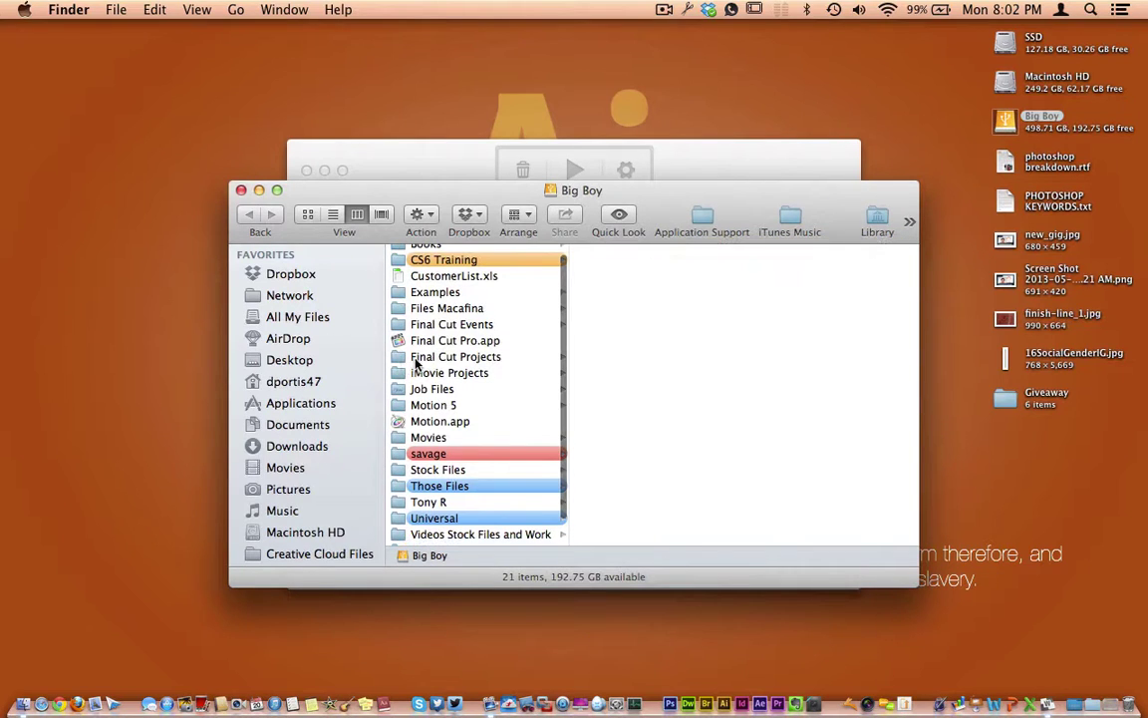
scroll(449, 399, "down", 2)
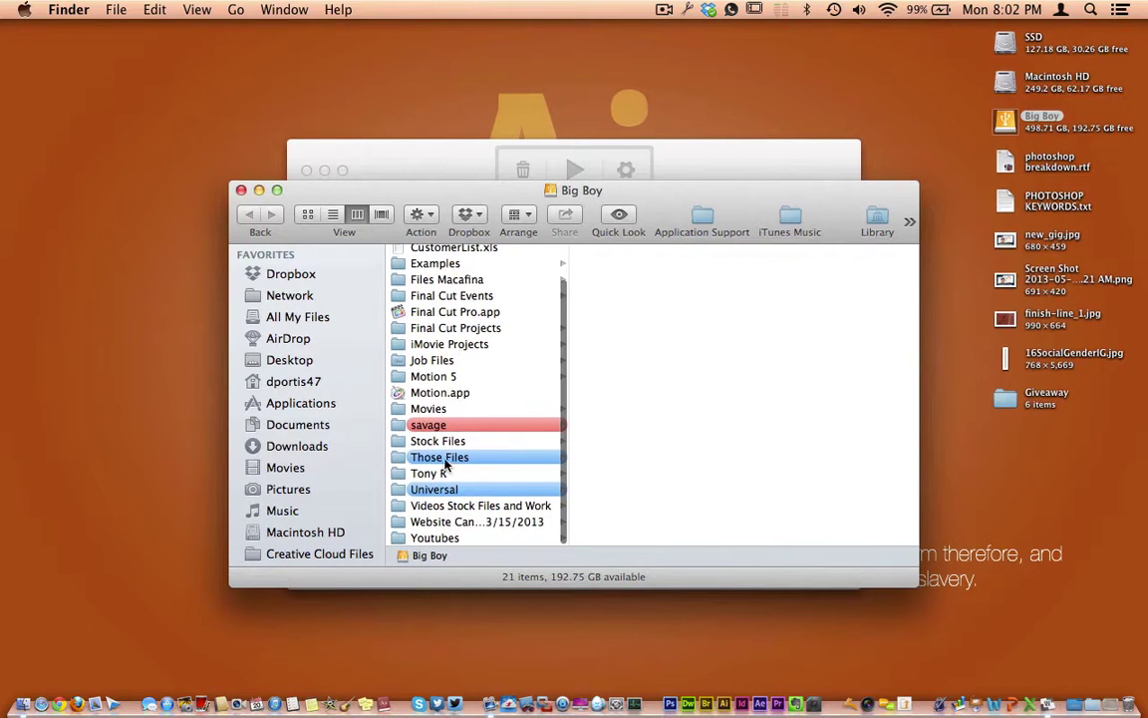
left_click(454, 441)
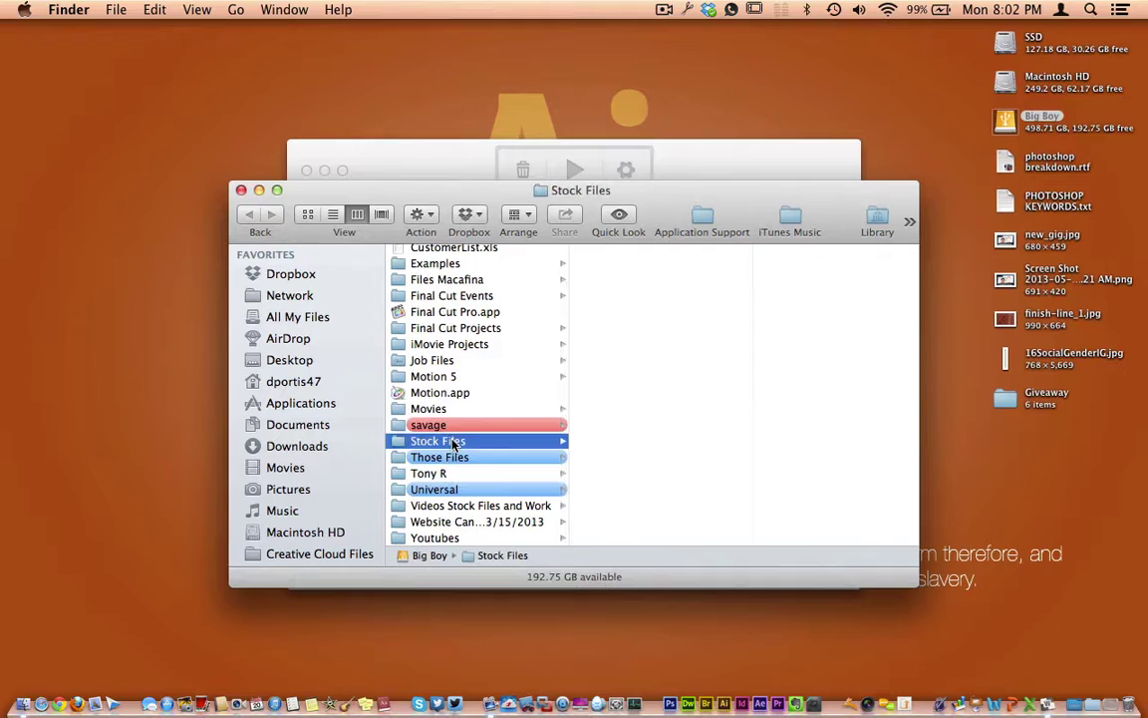
scroll(623, 360, "down", 2)
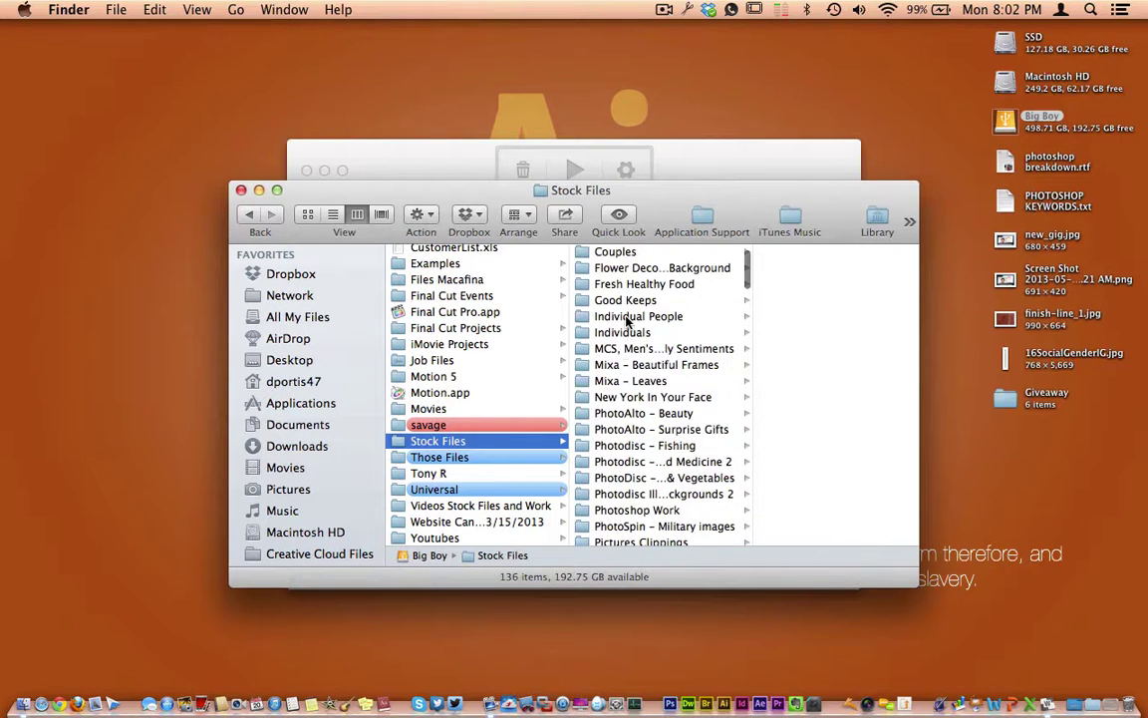
left_click(626, 317)
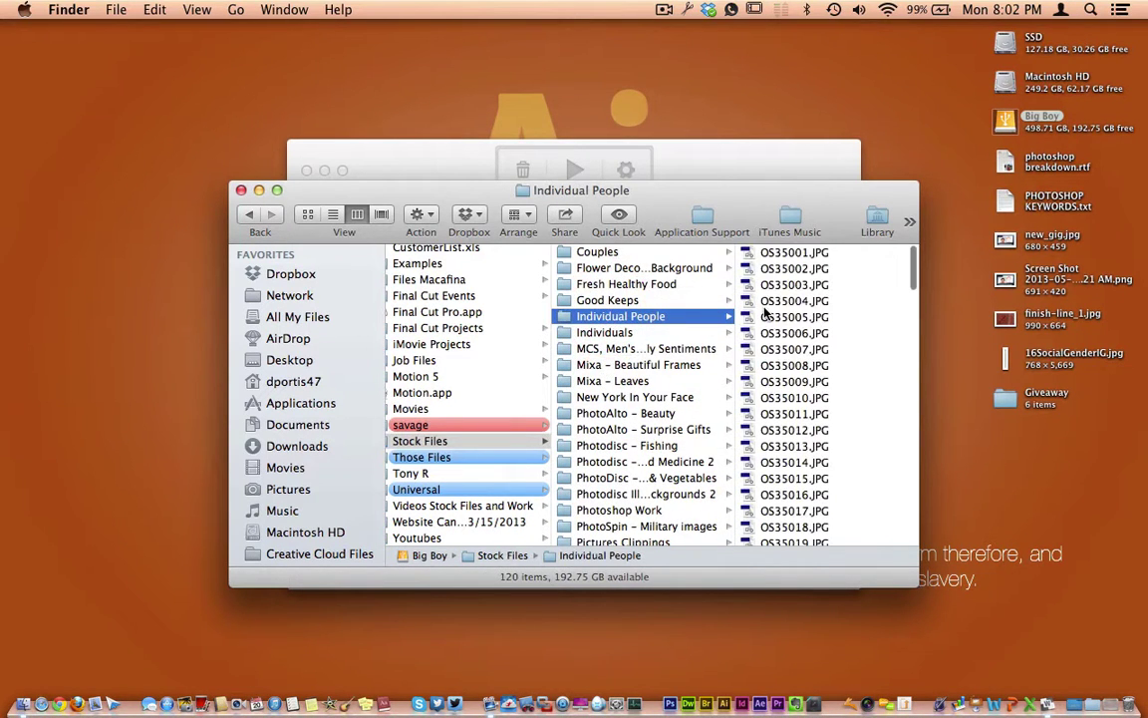
Preview photos OS35004 through OS35014.JPG, then select OS35020.JPG
left_click(764, 304)
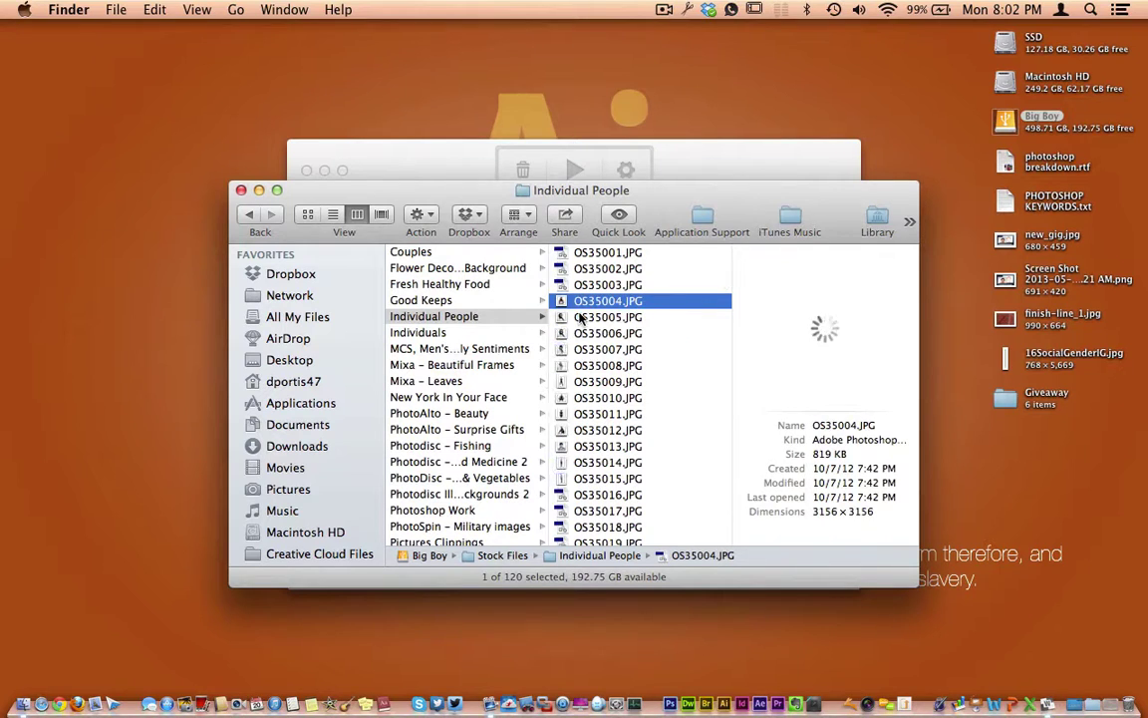
left_click(578, 349)
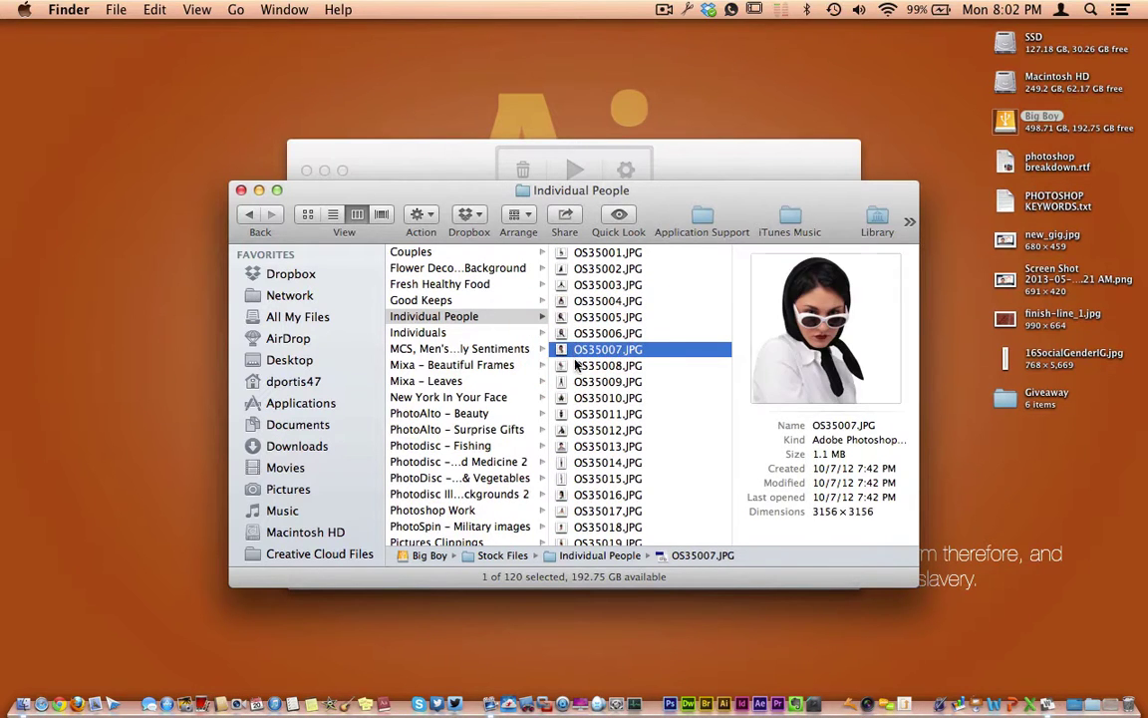
left_click(576, 384)
left_click(578, 398)
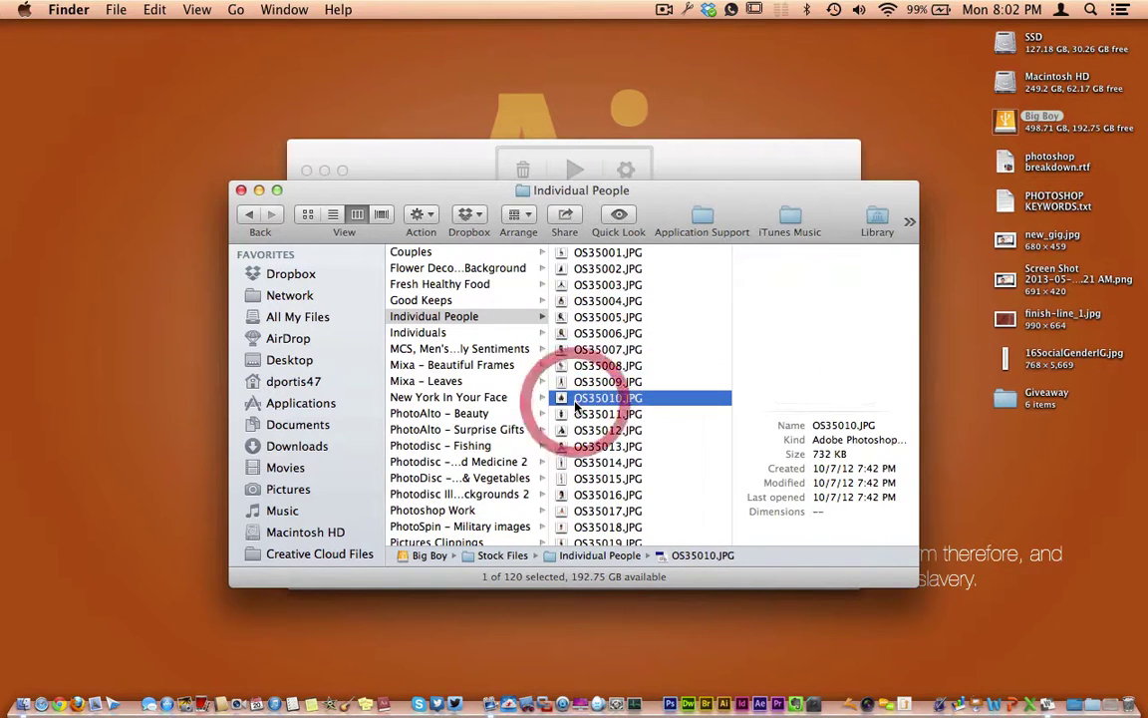
left_click(579, 430)
left_click(578, 463)
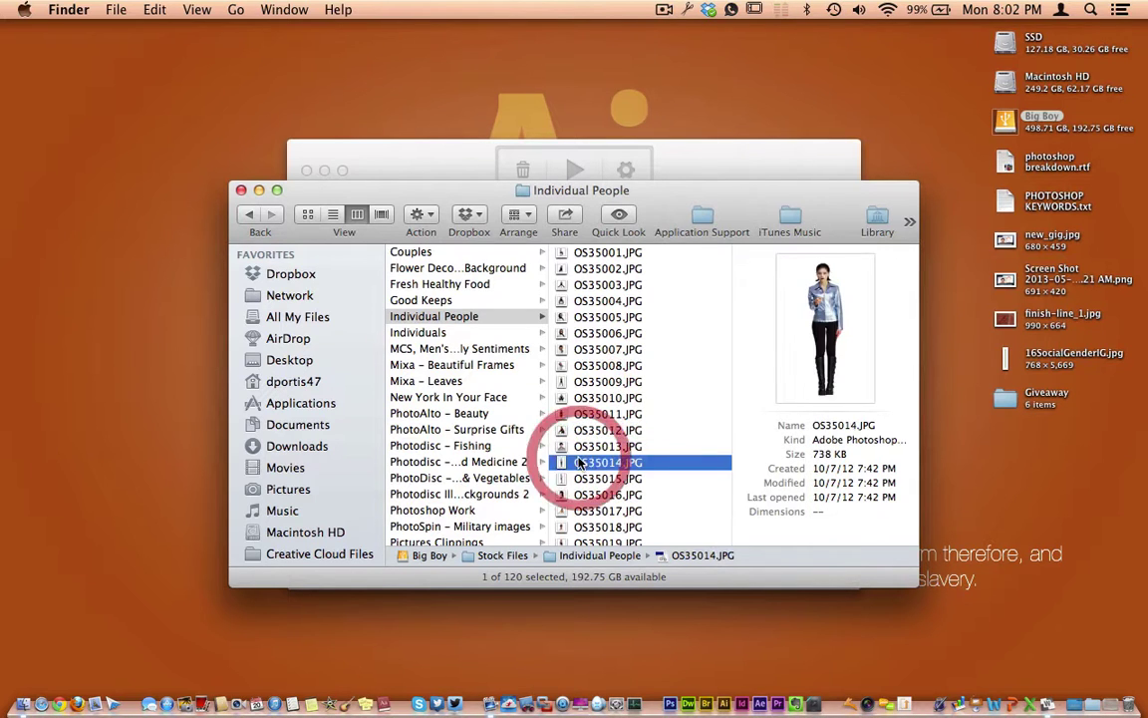
scroll(578, 461, "down", 2)
left_click(579, 462)
scroll(579, 461, "down", 2)
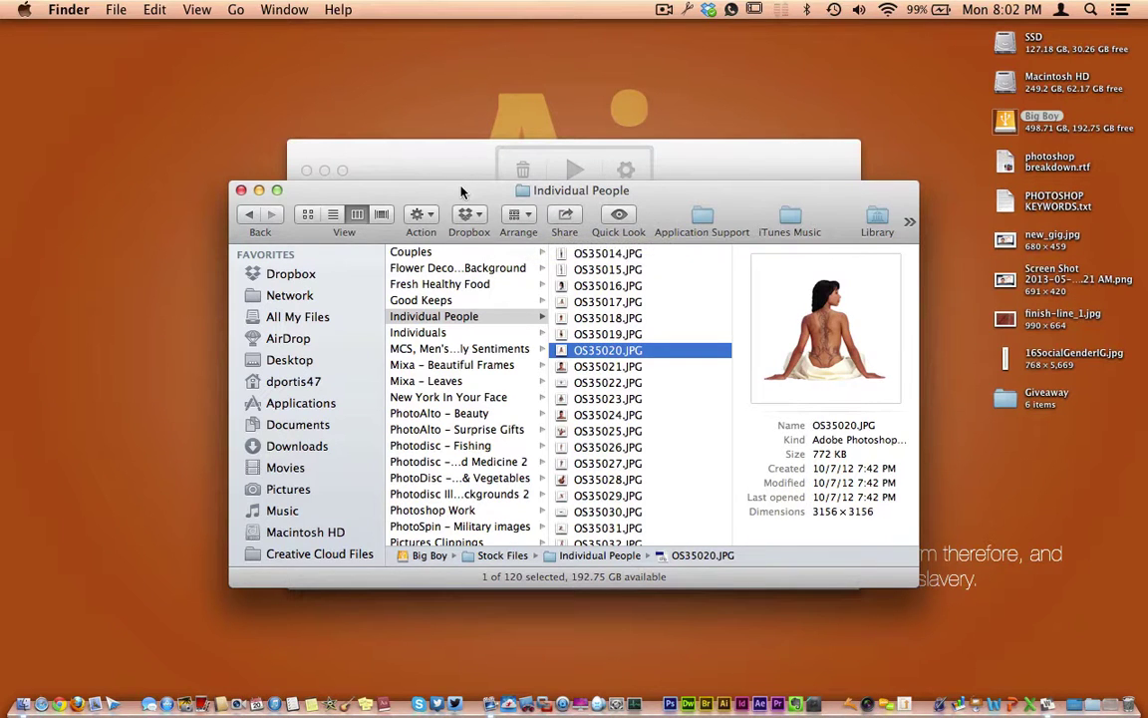
Move the Finder window aside and drag OS35020.JPG onto Wordify's drop zone
left_click_drag(458, 202, 373, 371)
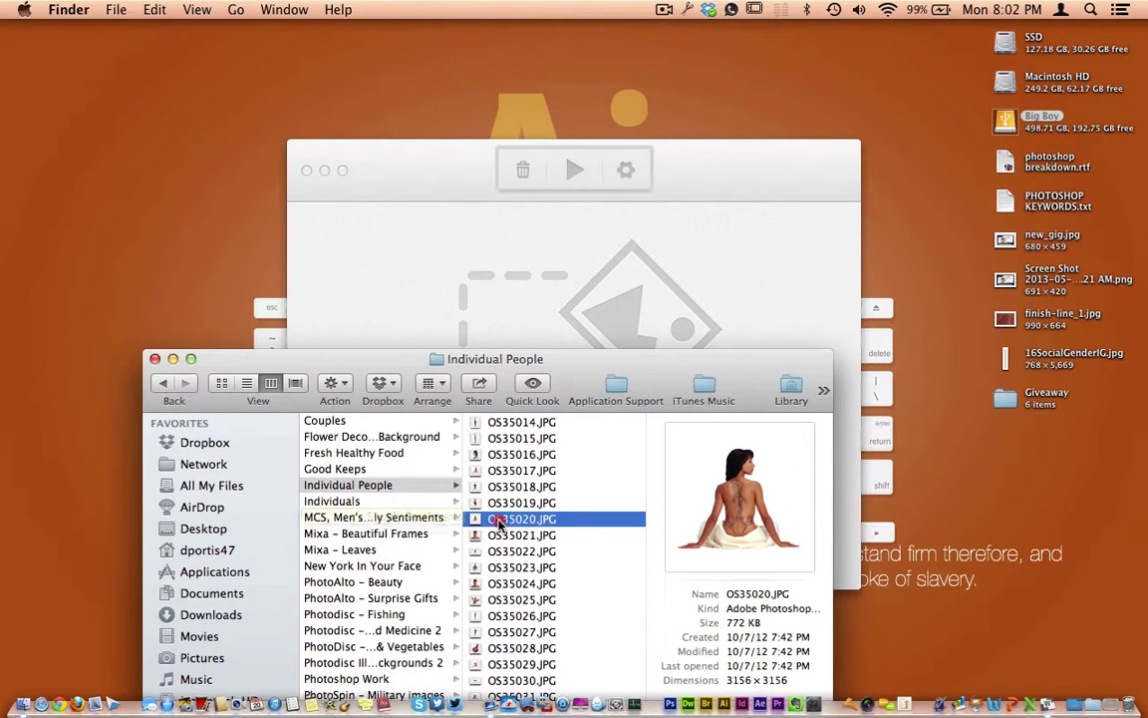
left_click_drag(508, 518, 534, 320)
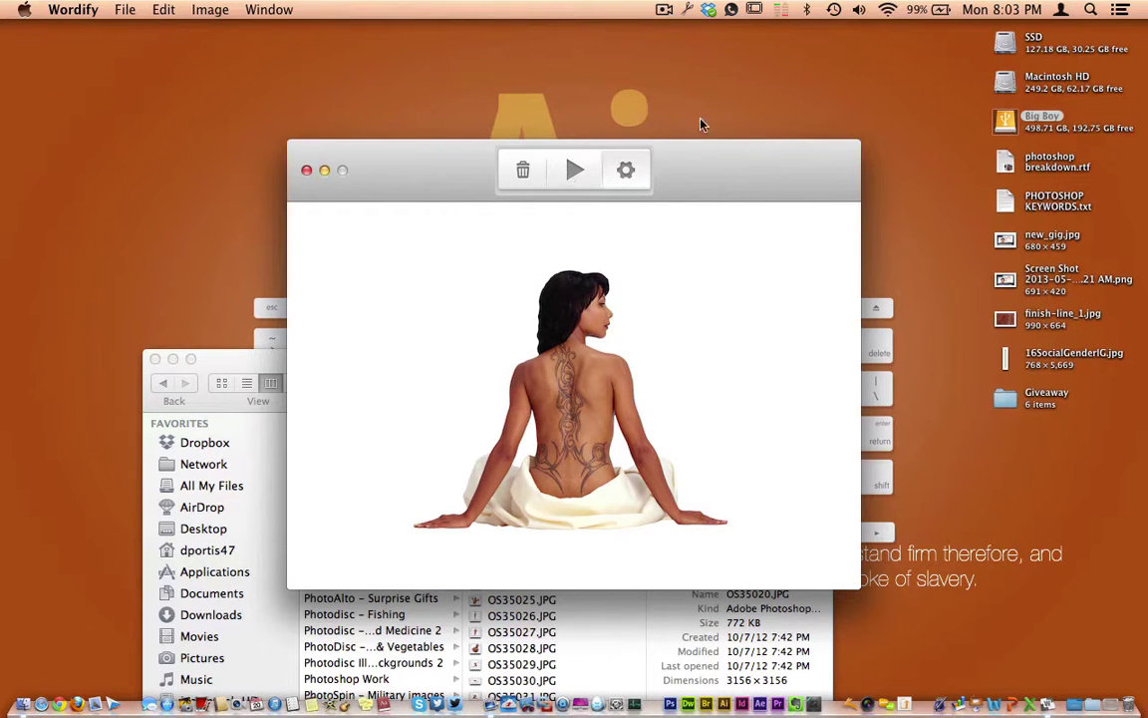
left_click(705, 86)
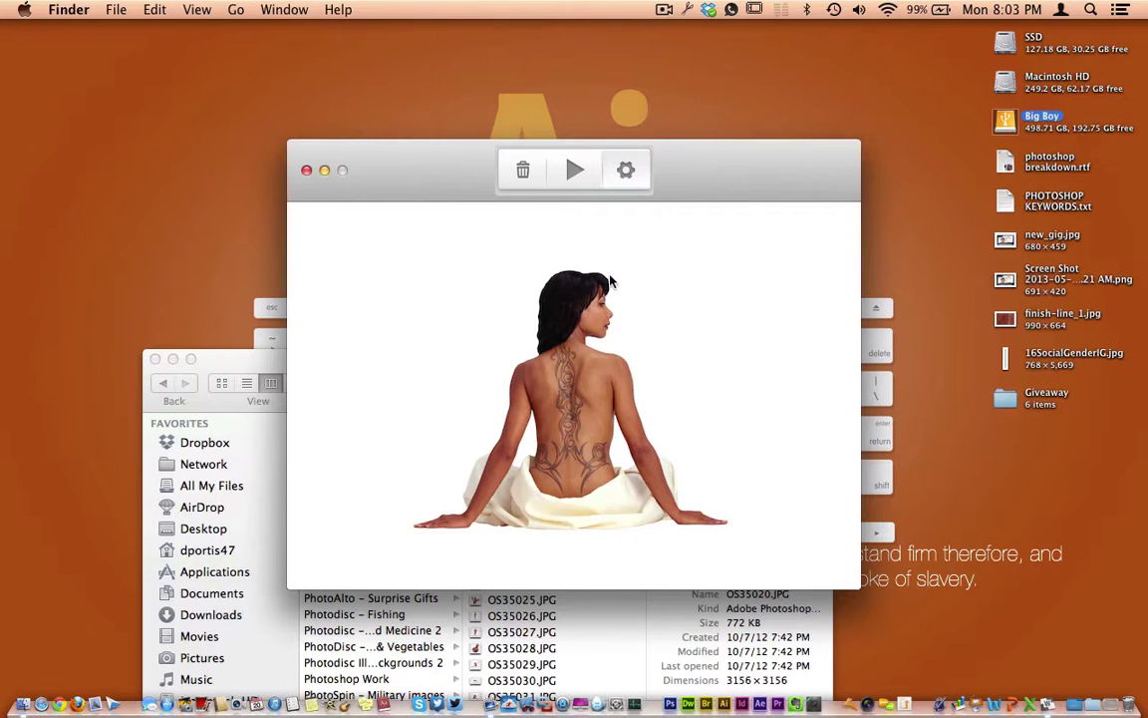
Open Wordify's settings and step through the word list, font, colour and word-size pages
left_click(630, 174)
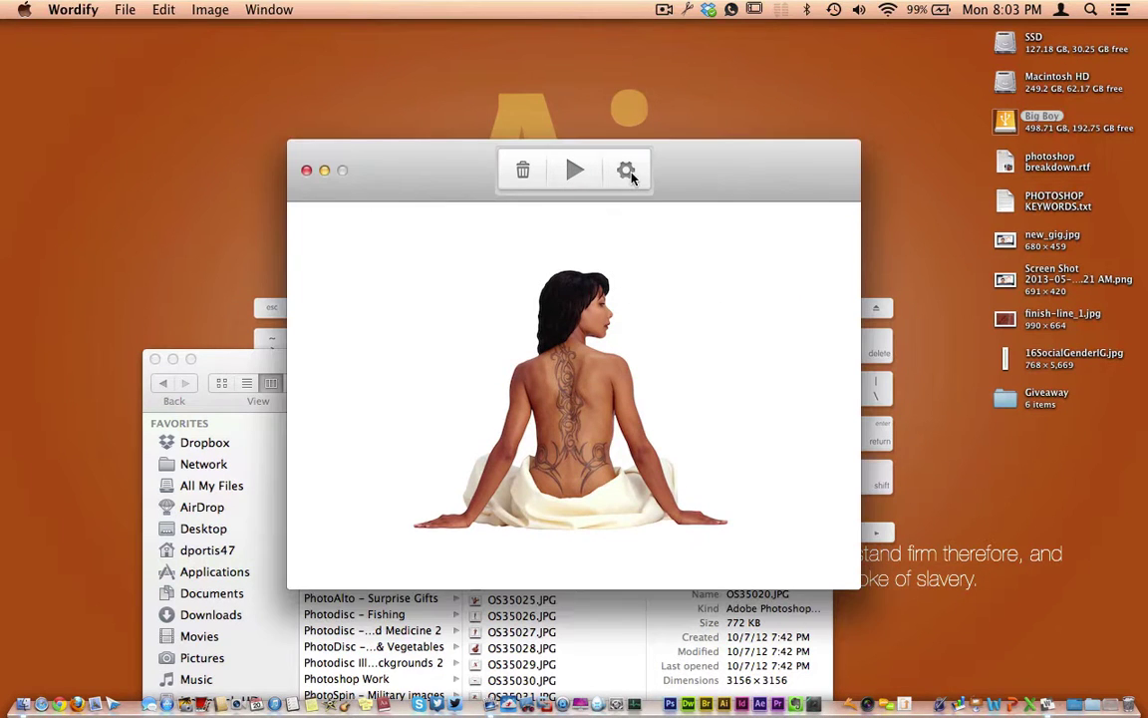
left_click(624, 177)
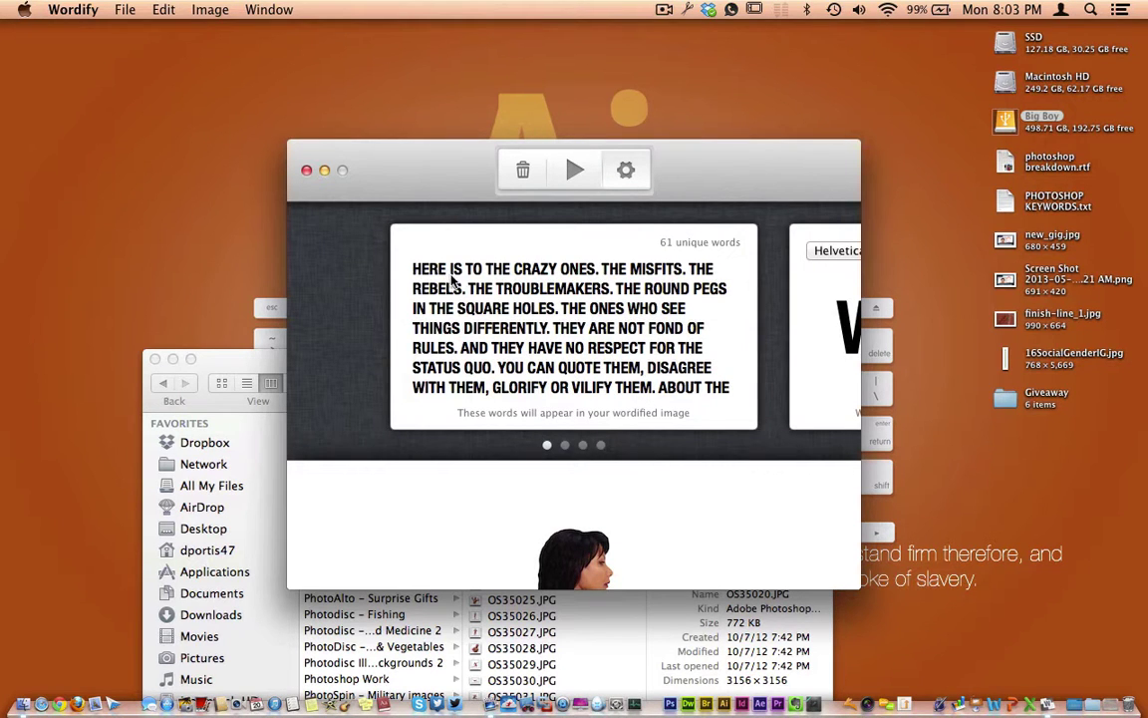
scroll(469, 283, "down", 1)
scroll(475, 286, "down", 10)
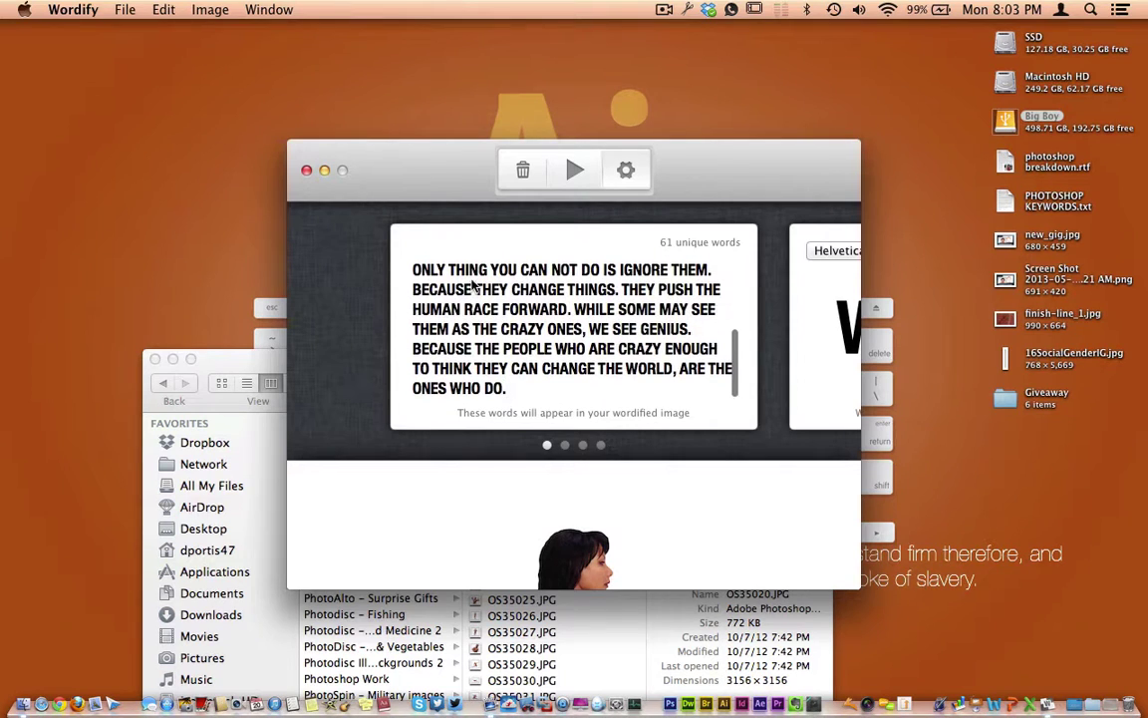
left_click(565, 447)
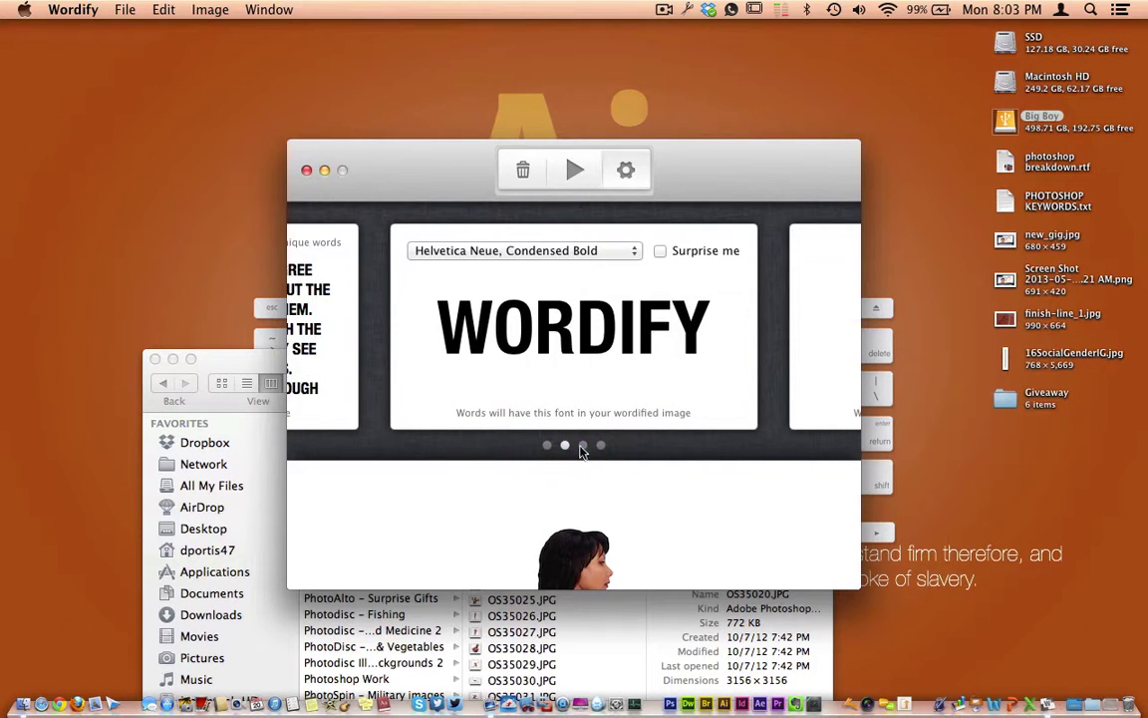
left_click(582, 445)
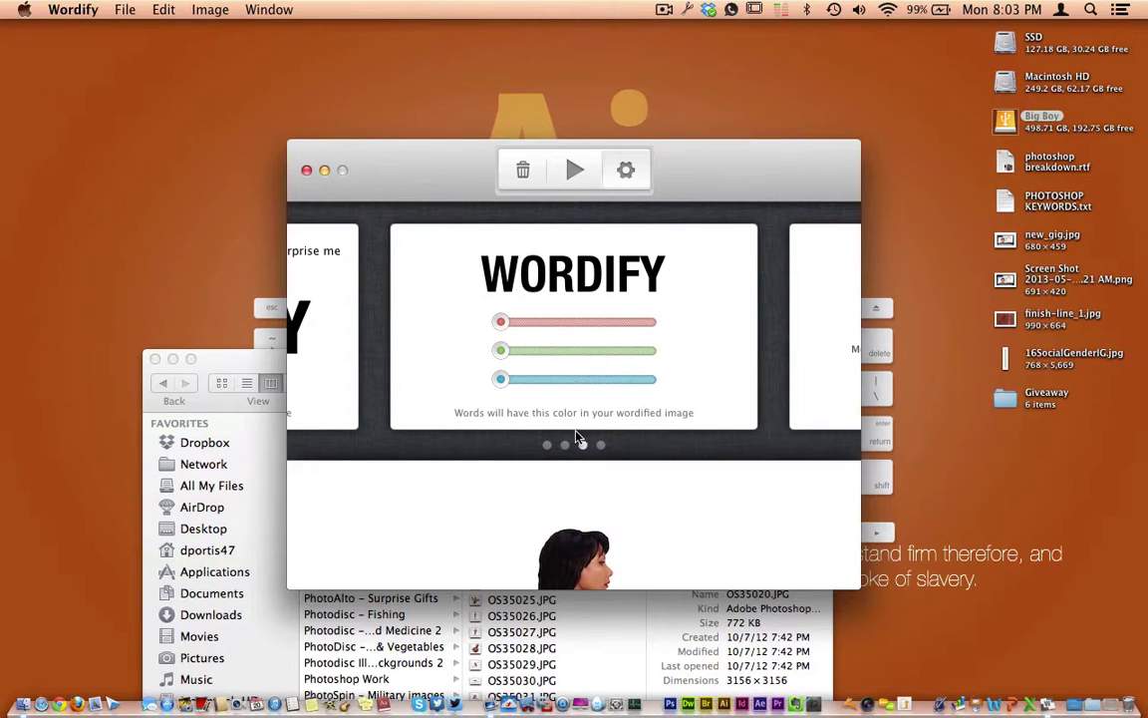
left_click(600, 446)
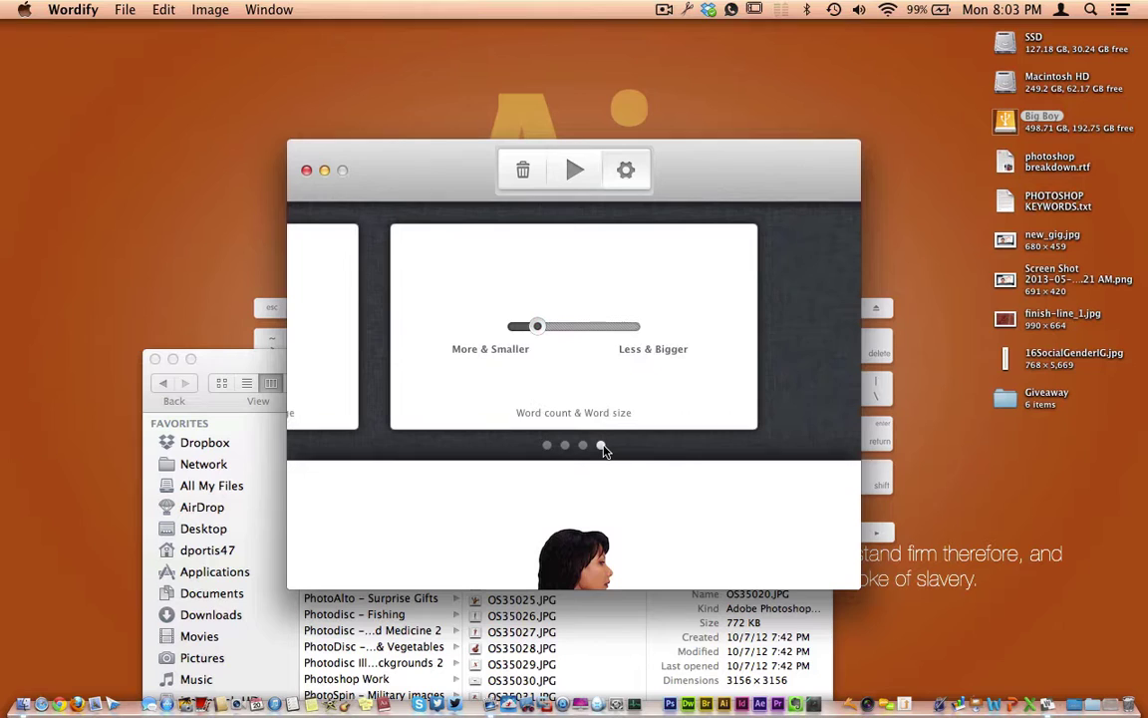
left_click(547, 446)
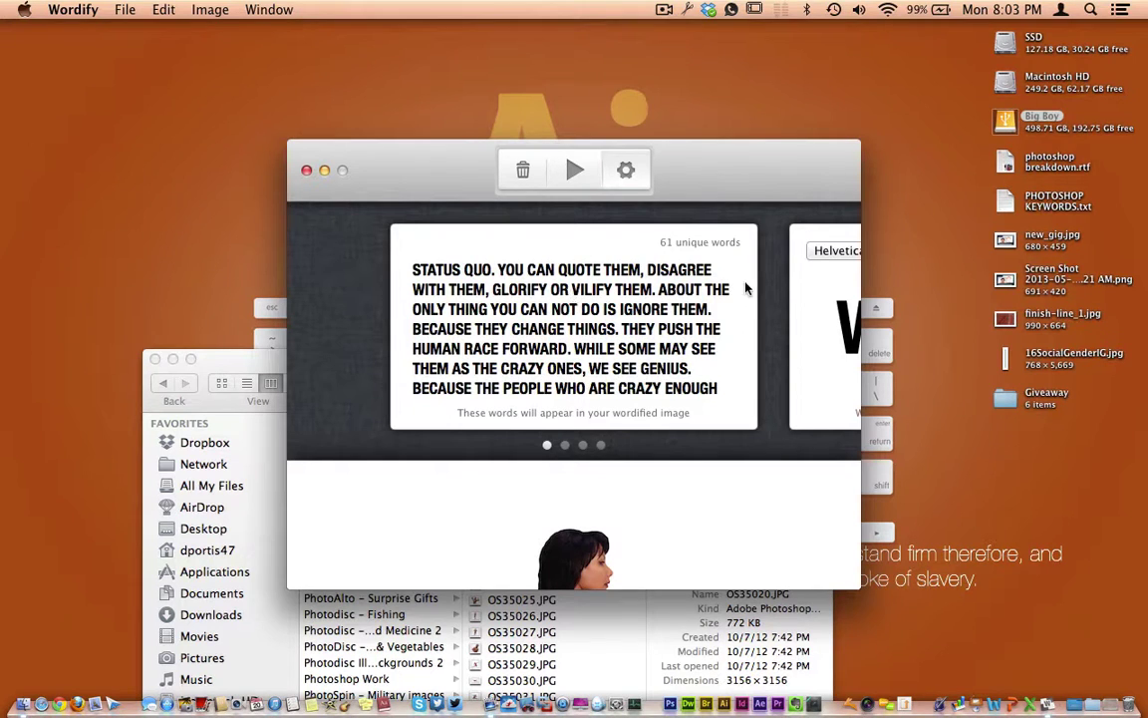
Try Helvetica Neue, Italic, then keep Helvetica Neue, Condensed Bold and return to the word list
left_click(566, 445)
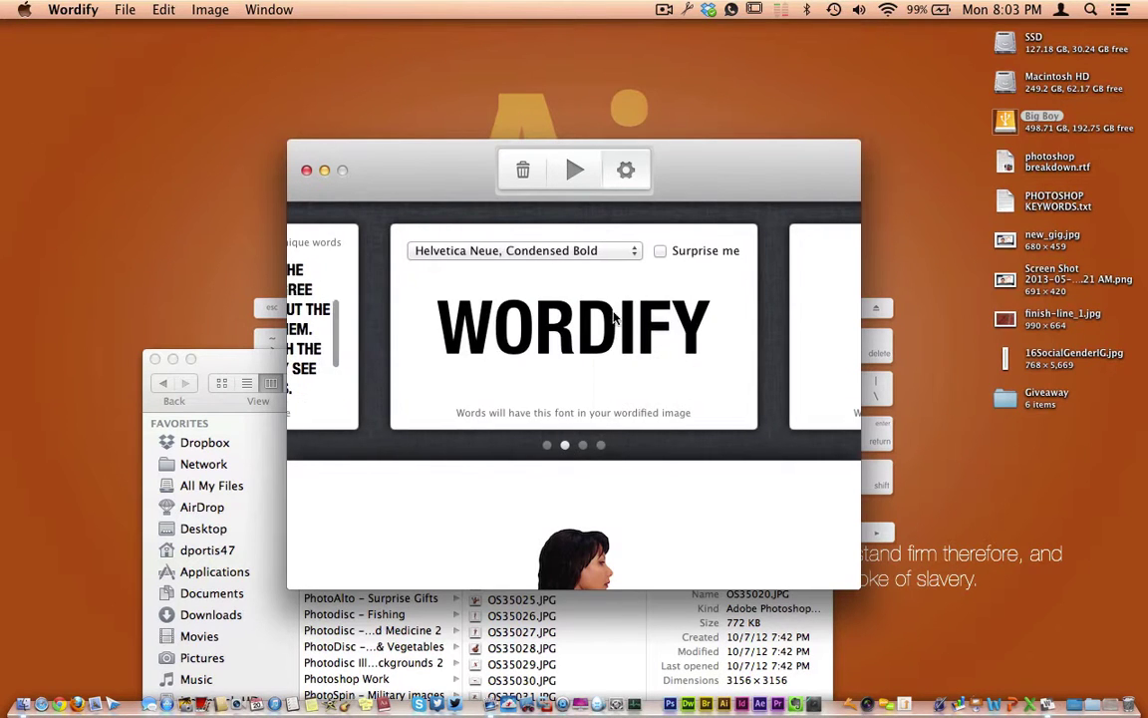
left_click(586, 255)
left_click(570, 267)
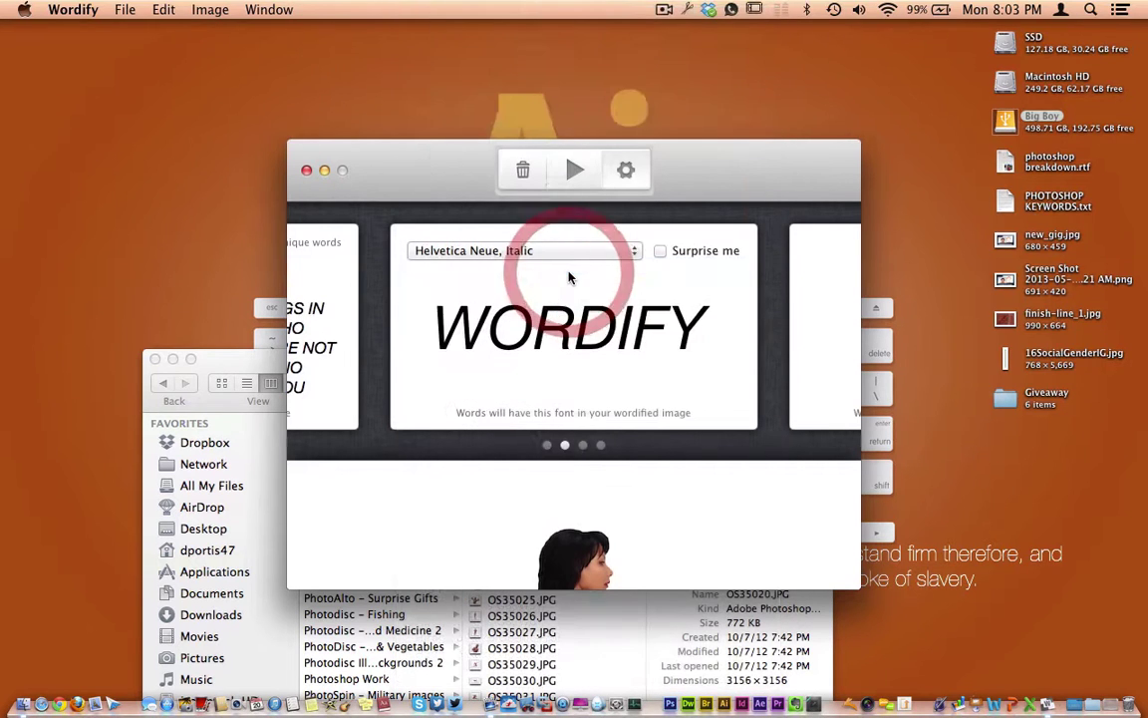
left_click(562, 255)
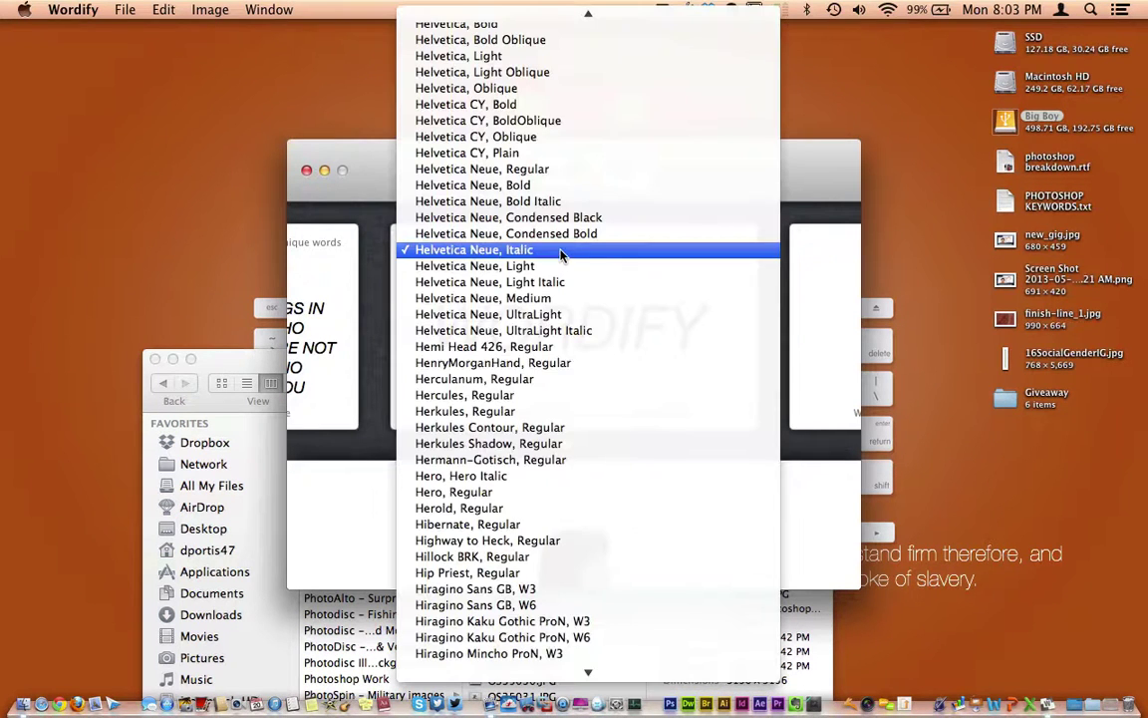
left_click(559, 246)
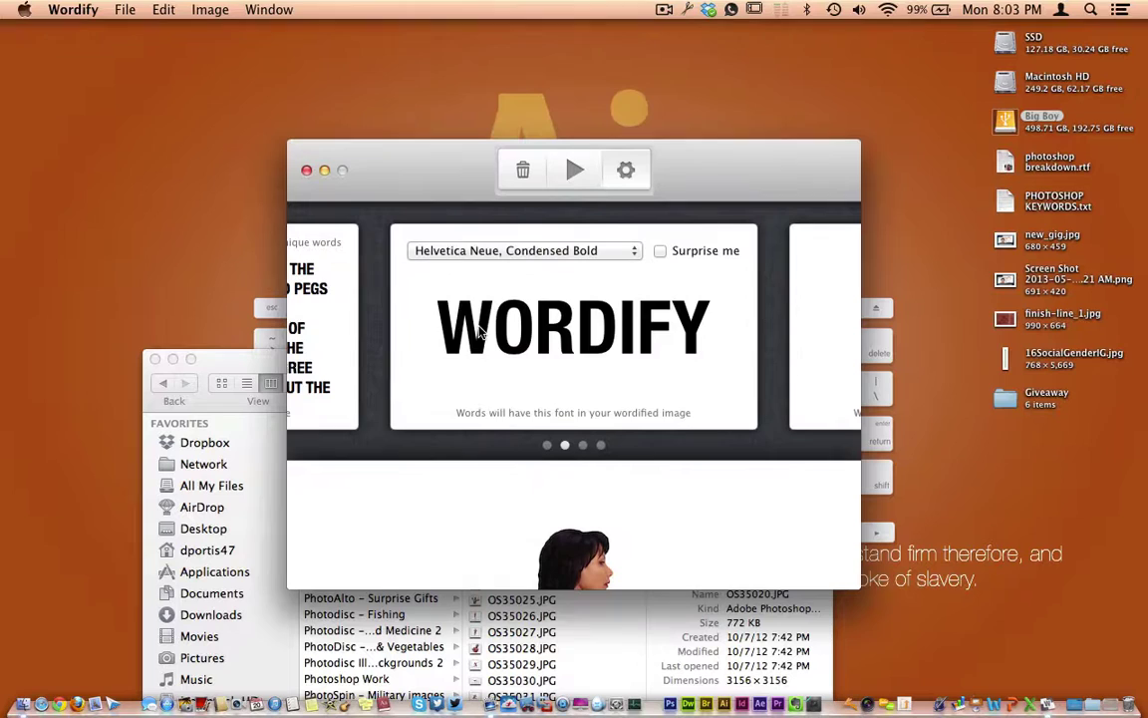
left_click(349, 334)
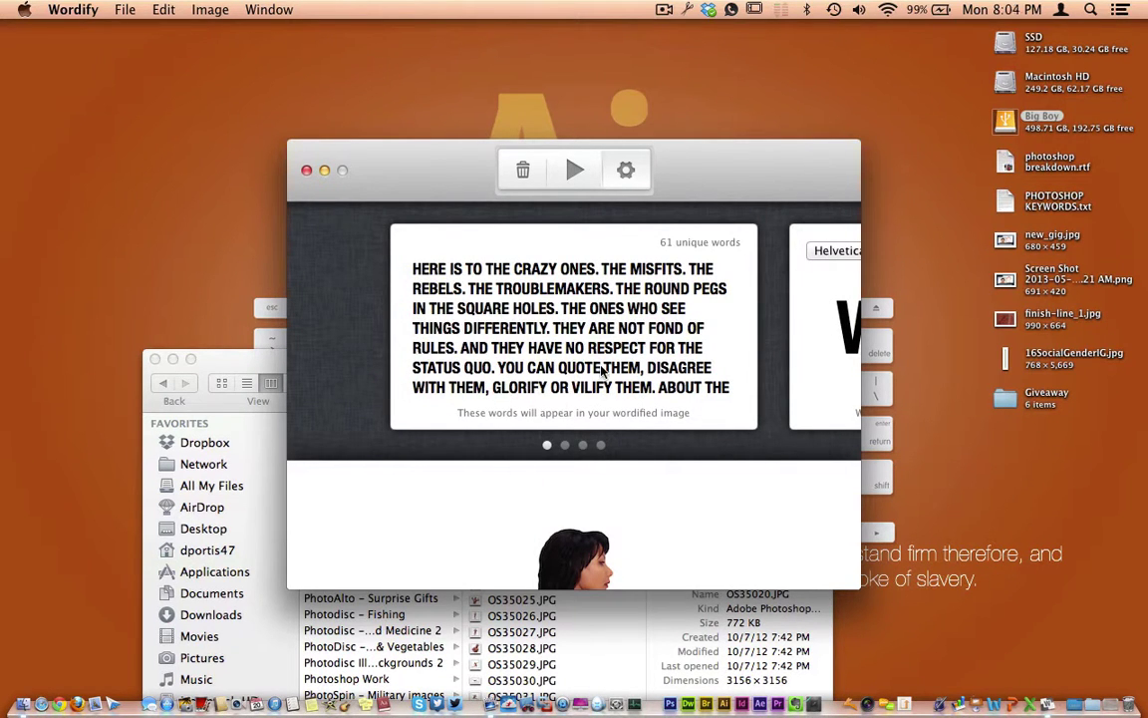
Drag the word colour slider to its darkest end, leaving dark navy, then return to the word list
scroll(602, 371, "down", 8)
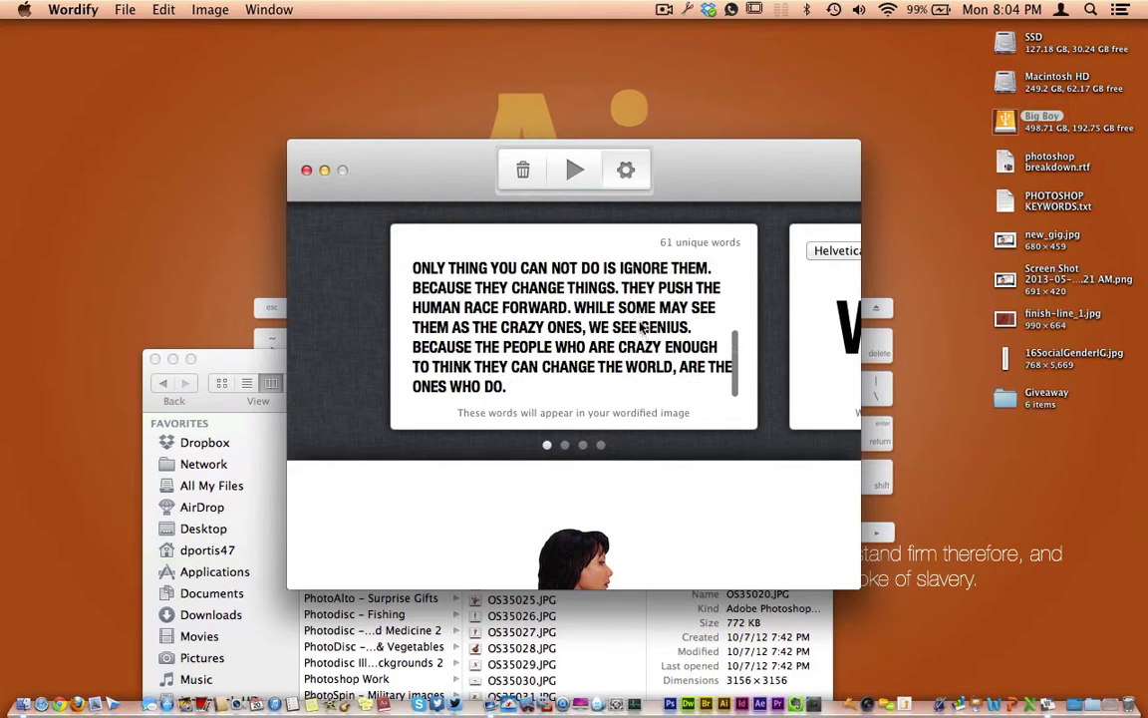
scroll(755, 319, "up", 8)
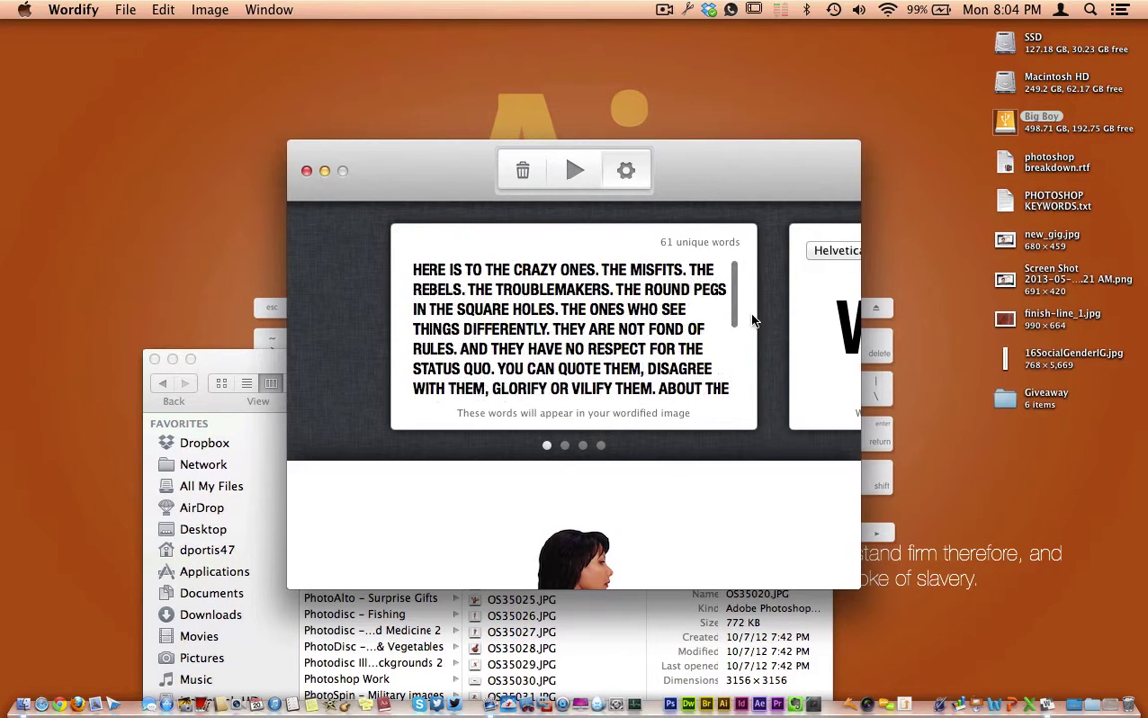
left_click(601, 446)
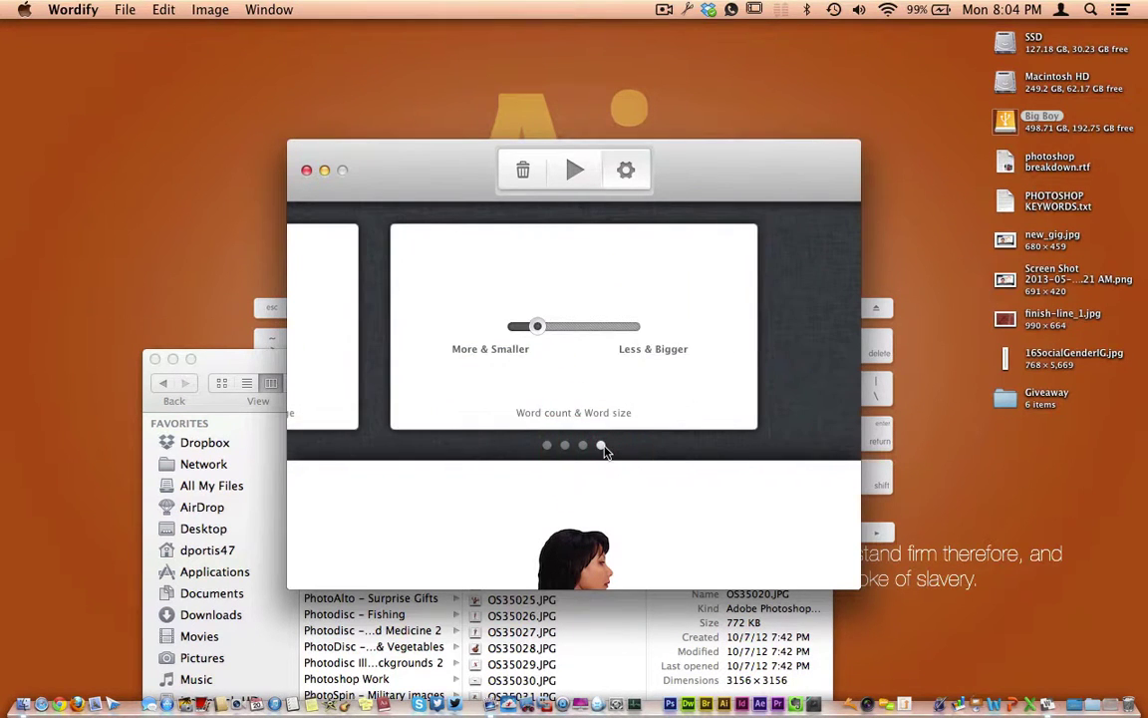
left_click(584, 446)
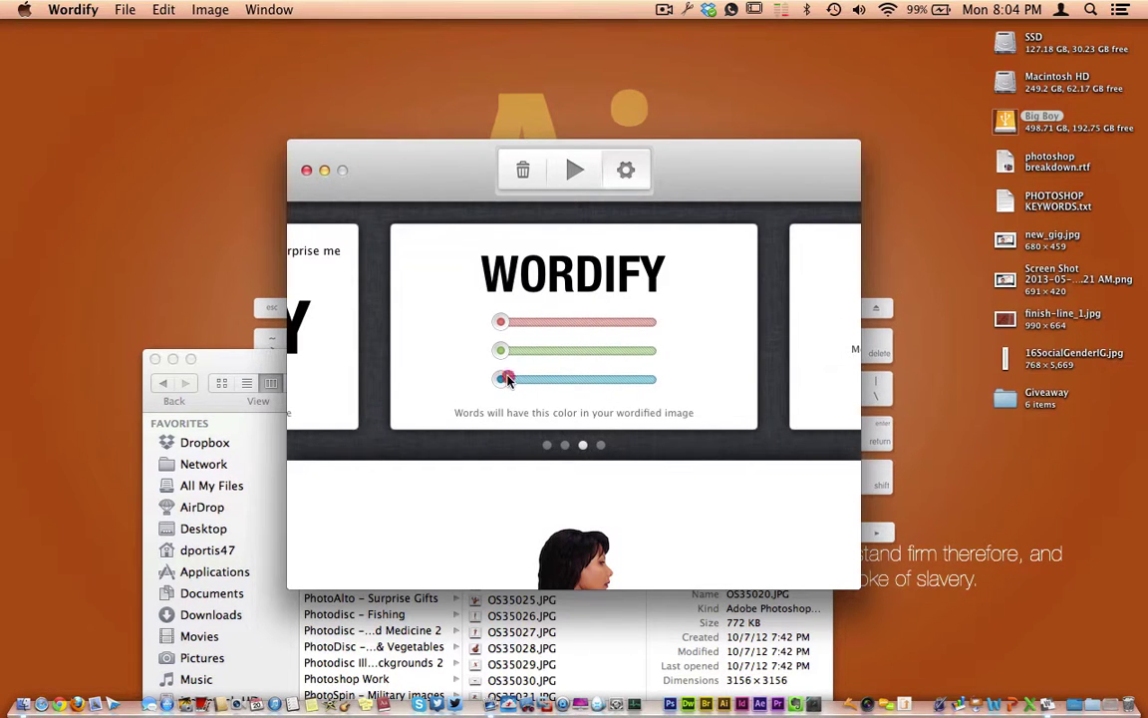
left_click_drag(502, 378, 506, 375)
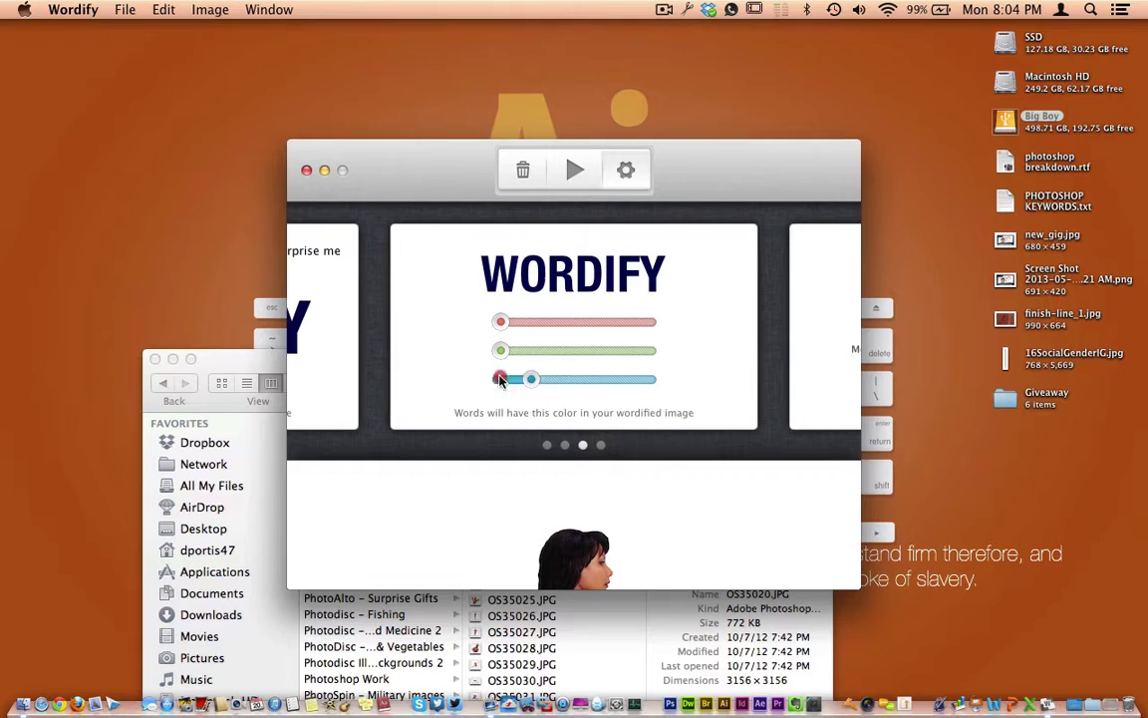
left_click(491, 379)
left_click(548, 446)
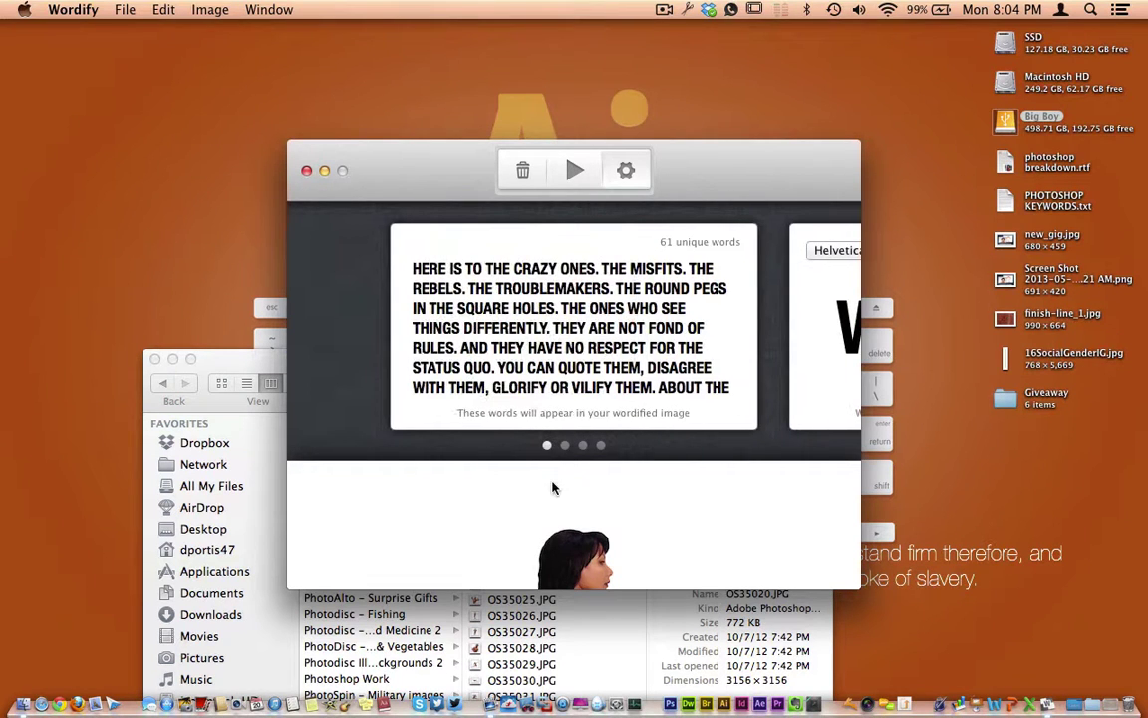
Render the seated-woman photo as word-art into wordify.pdf and close the Finder window
left_click(575, 172)
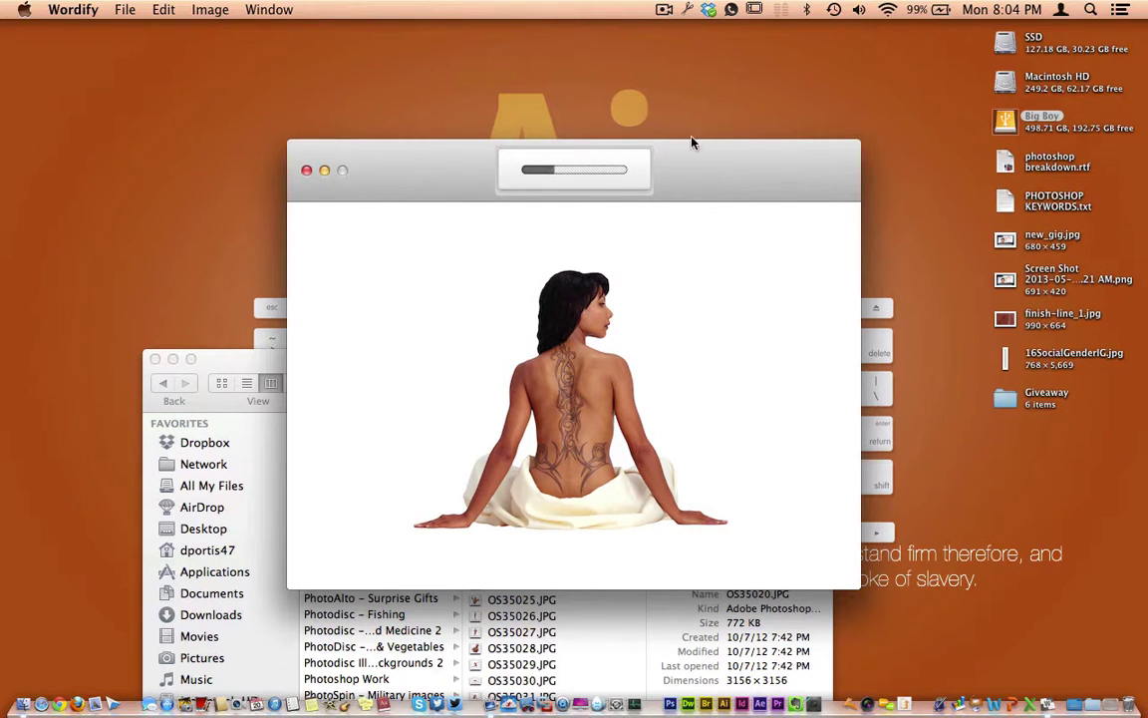
left_click(154, 361)
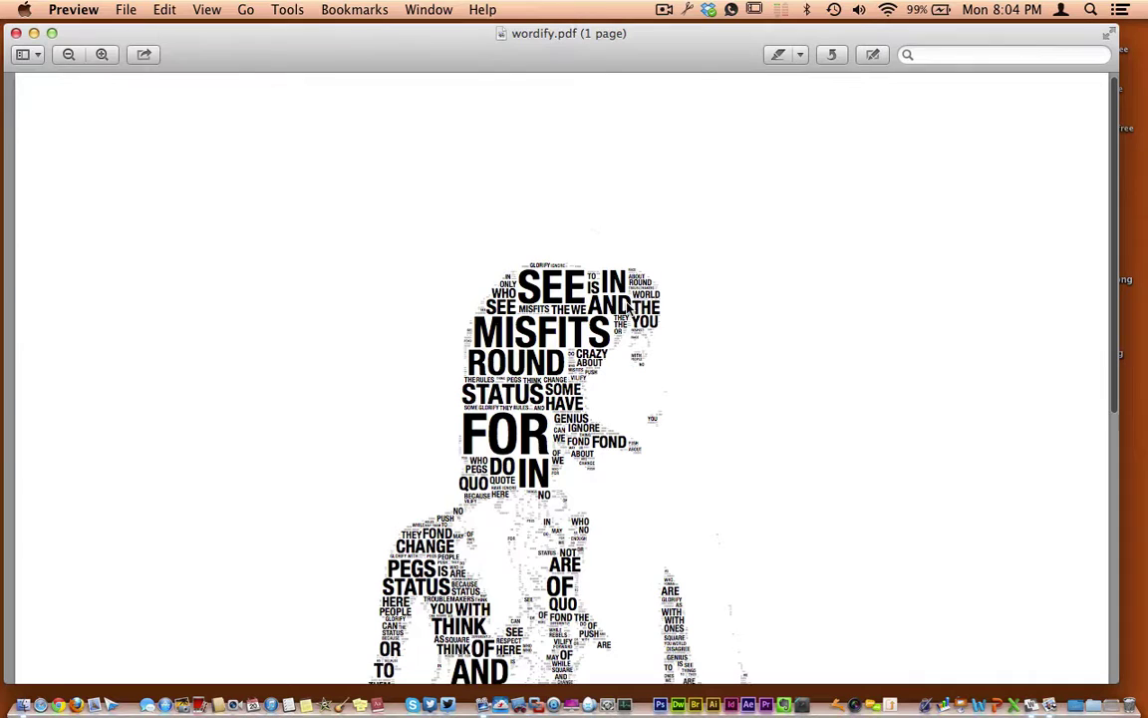
Scroll through the wordify.pdf word-art in Preview, then close the window
scroll(627, 309, "down", 5)
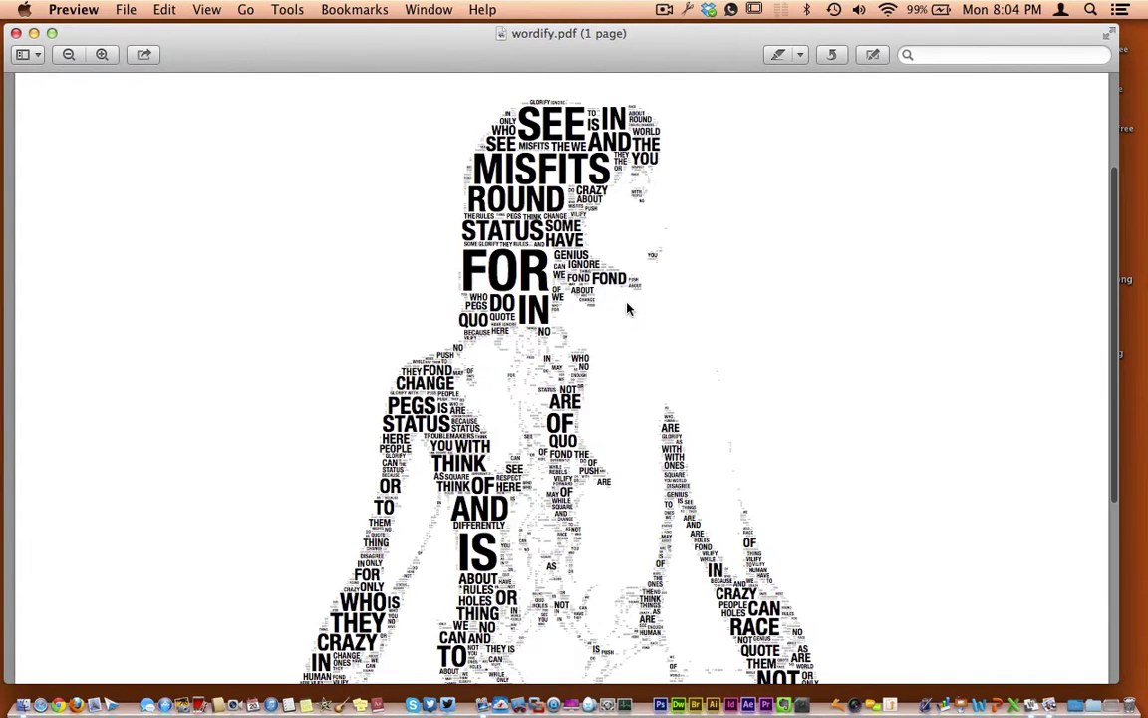
scroll(627, 309, "down", 8)
scroll(627, 309, "down", 2)
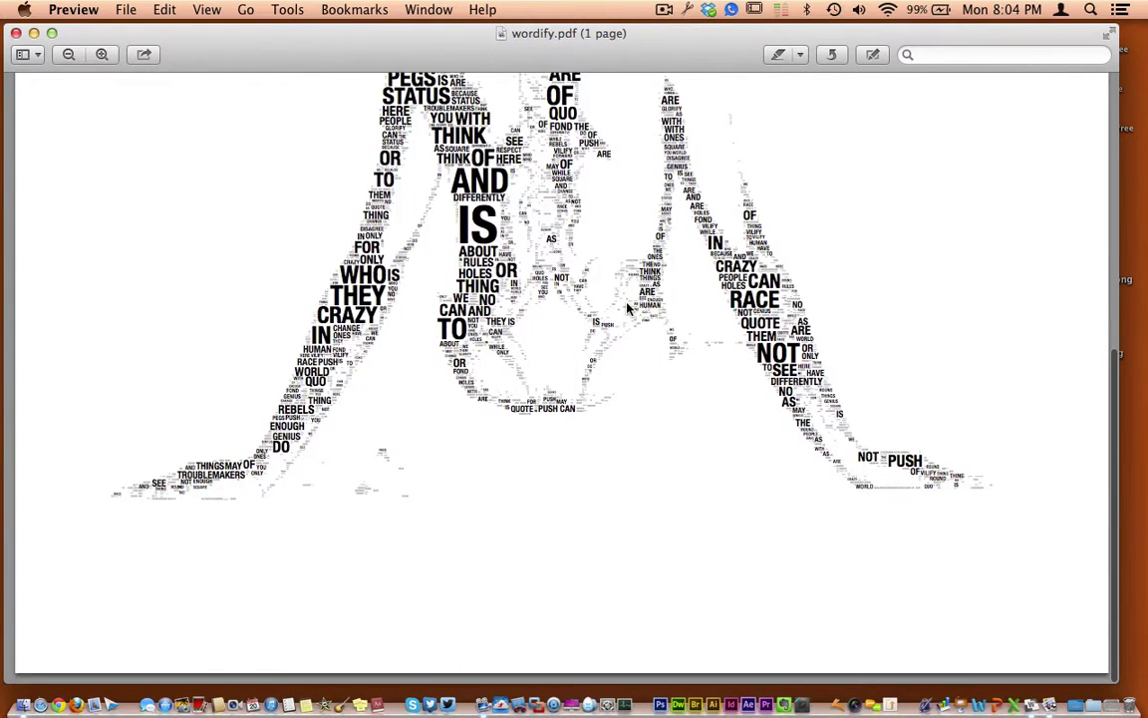
scroll(804, 317, "up", 14)
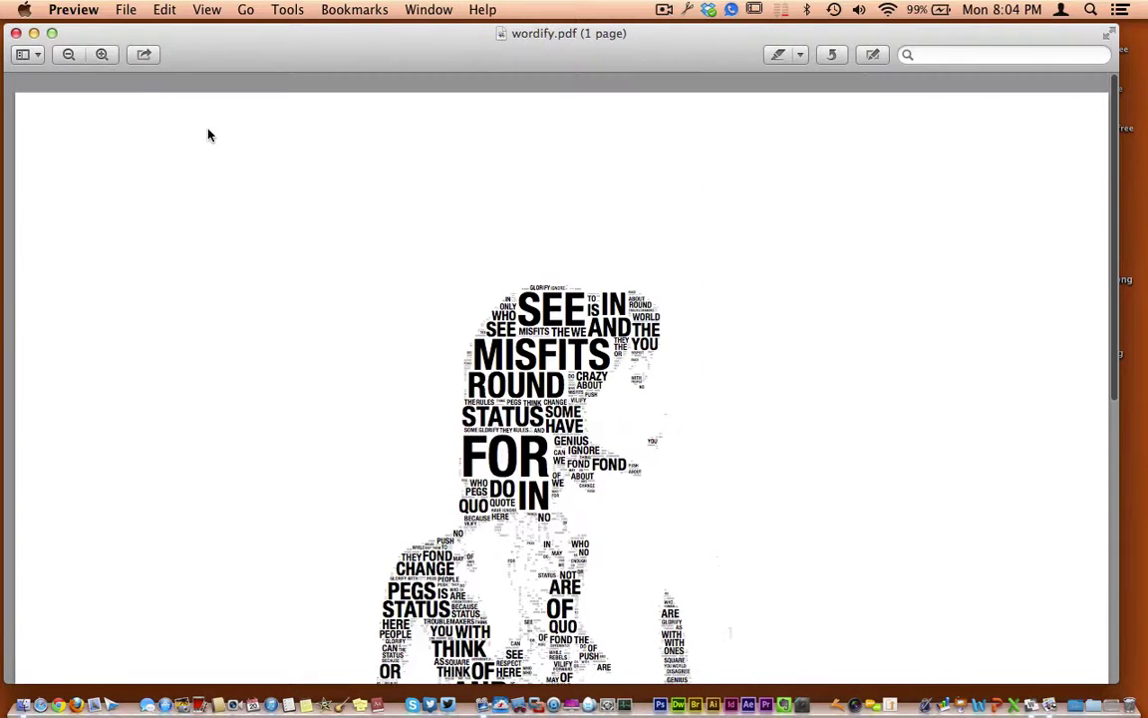
left_click(16, 33)
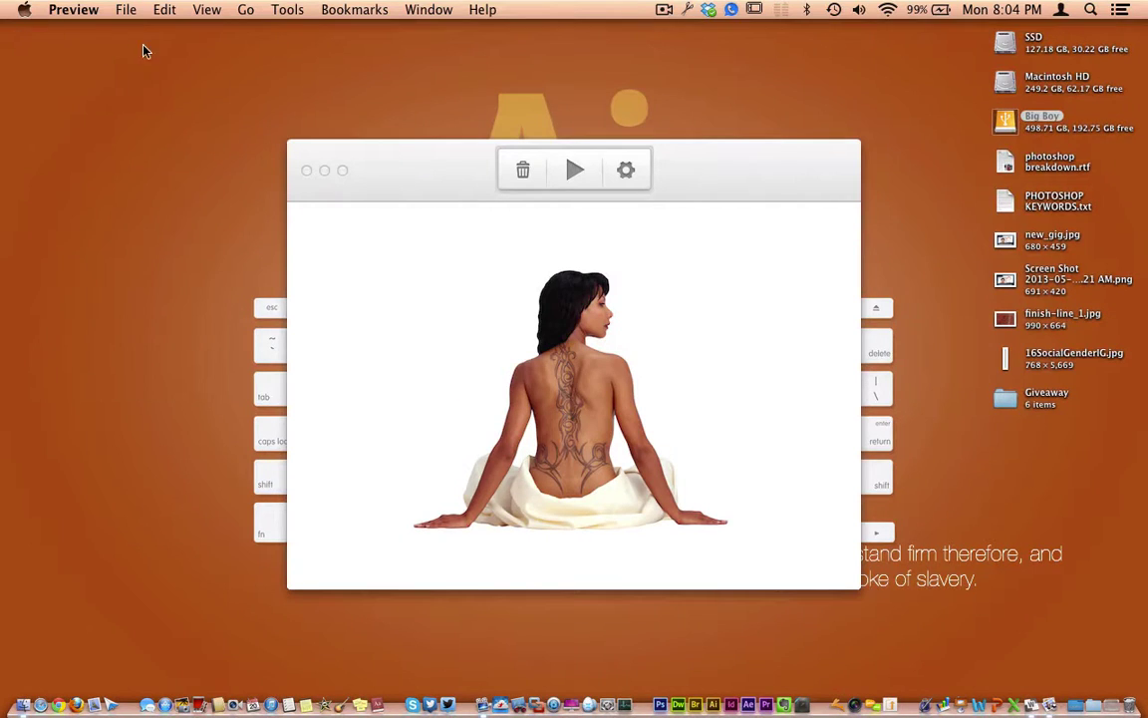
Turn on Surprise me in Wordify's settings so fonts are chosen at random
left_click(455, 169)
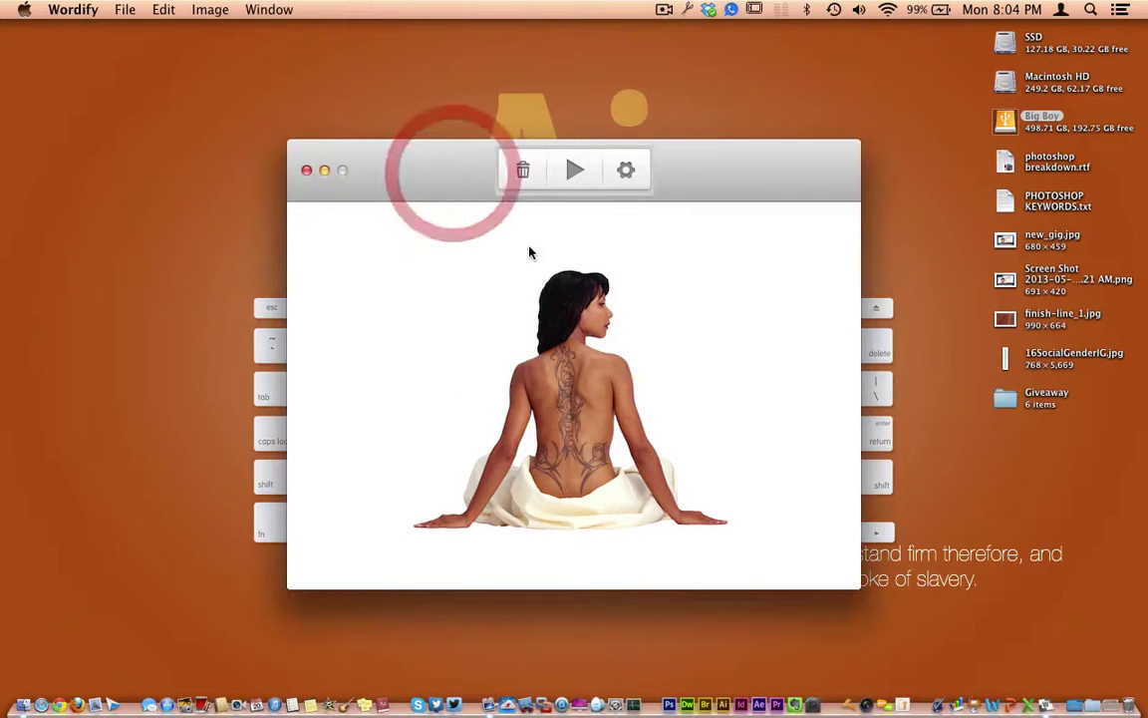
left_click(626, 172)
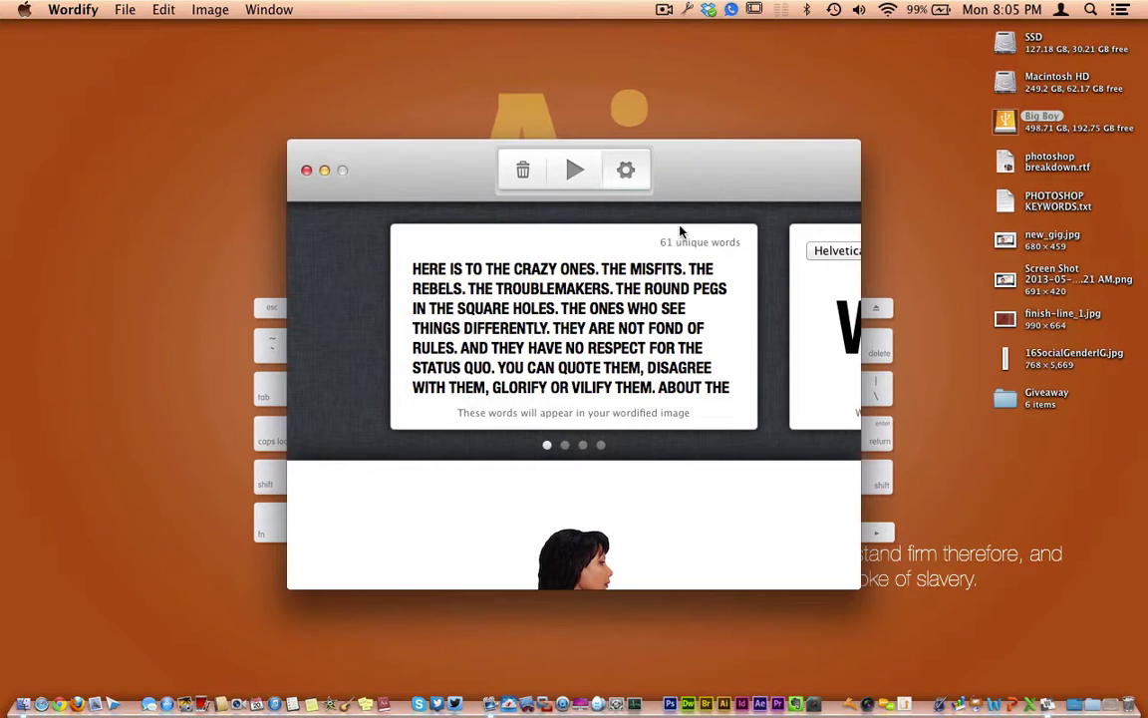
scroll(808, 289, "right", 5)
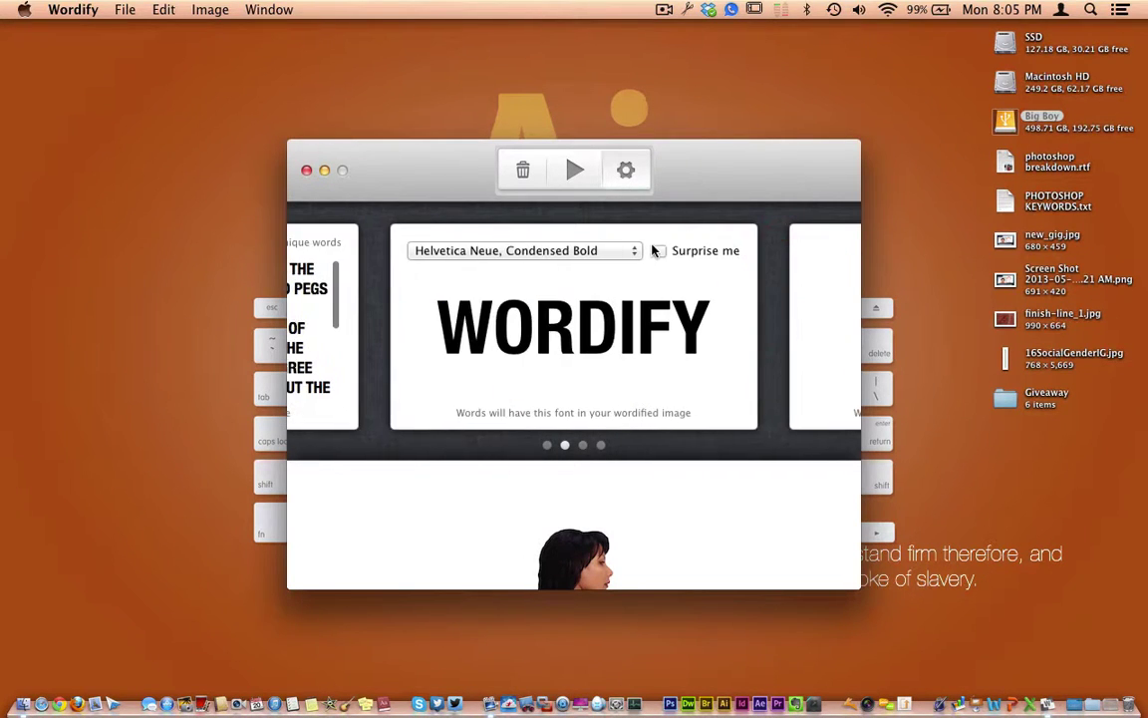
left_click(661, 251)
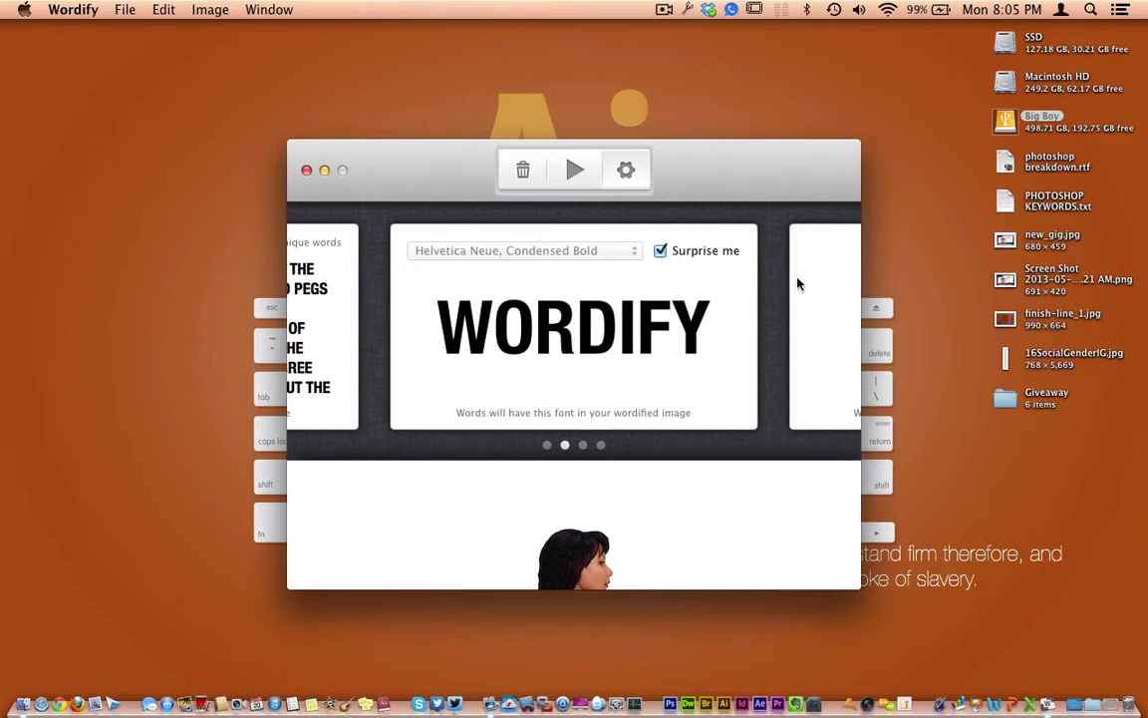
Make the word colour blue (red 0, green 0, blue high) and start generating again
scroll(798, 284, "right", 5)
left_click_drag(500, 321, 579, 323)
left_click_drag(502, 350, 500, 379)
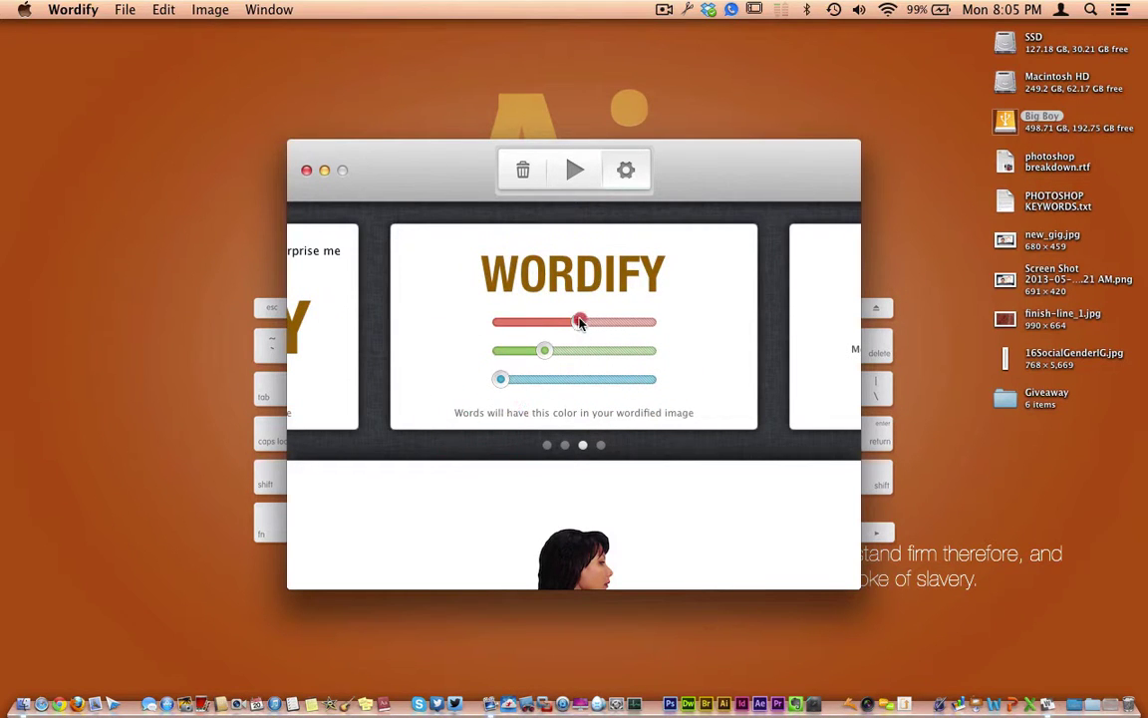
left_click_drag(579, 323, 438, 321)
left_click_drag(543, 351, 611, 388)
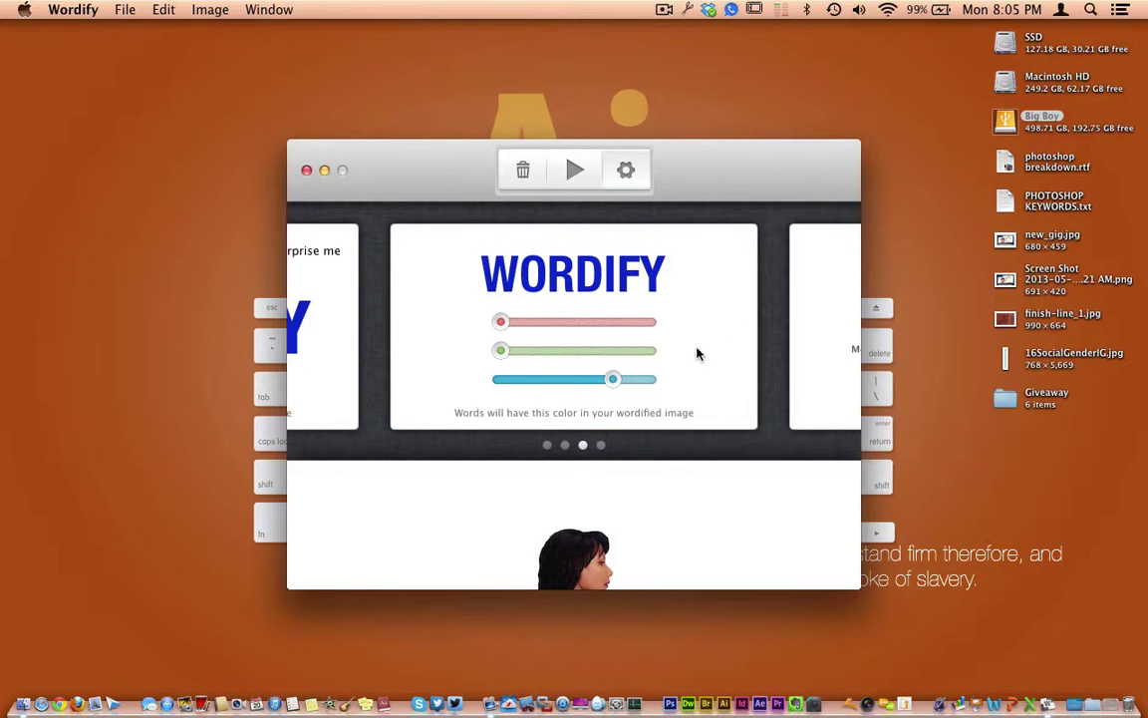
scroll(696, 354, "right", 5)
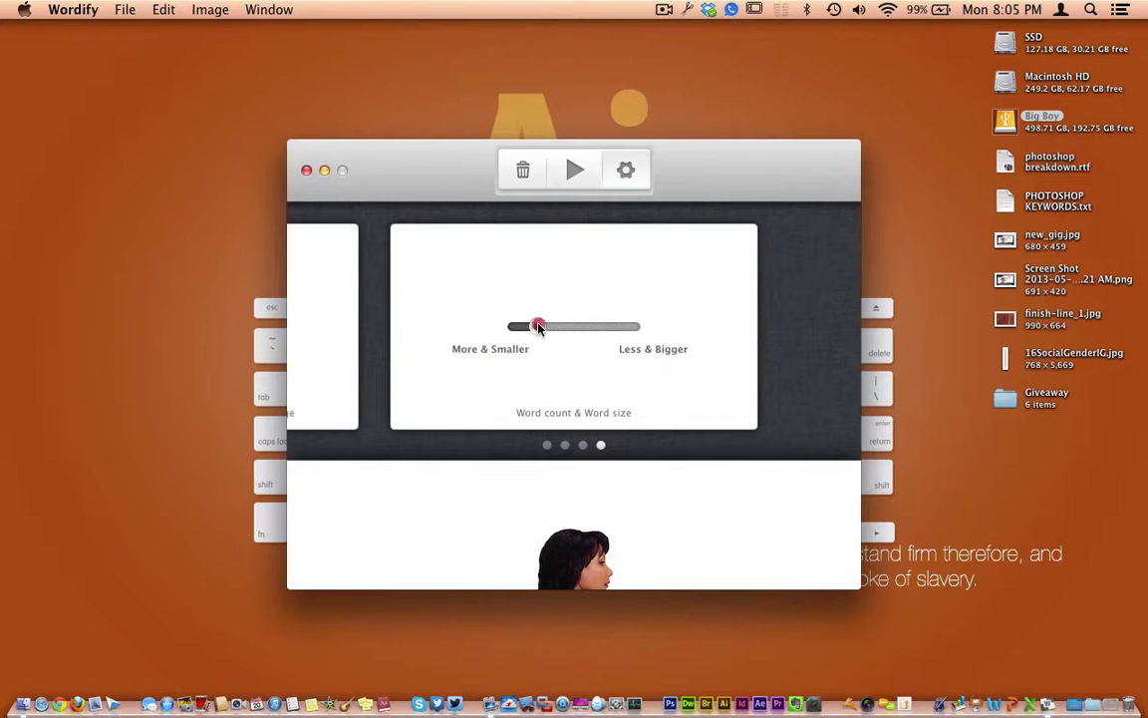
left_click(593, 328)
Render the seated-woman photo as blue, mixed-font word-art into wordify.pdf
left_click(574, 172)
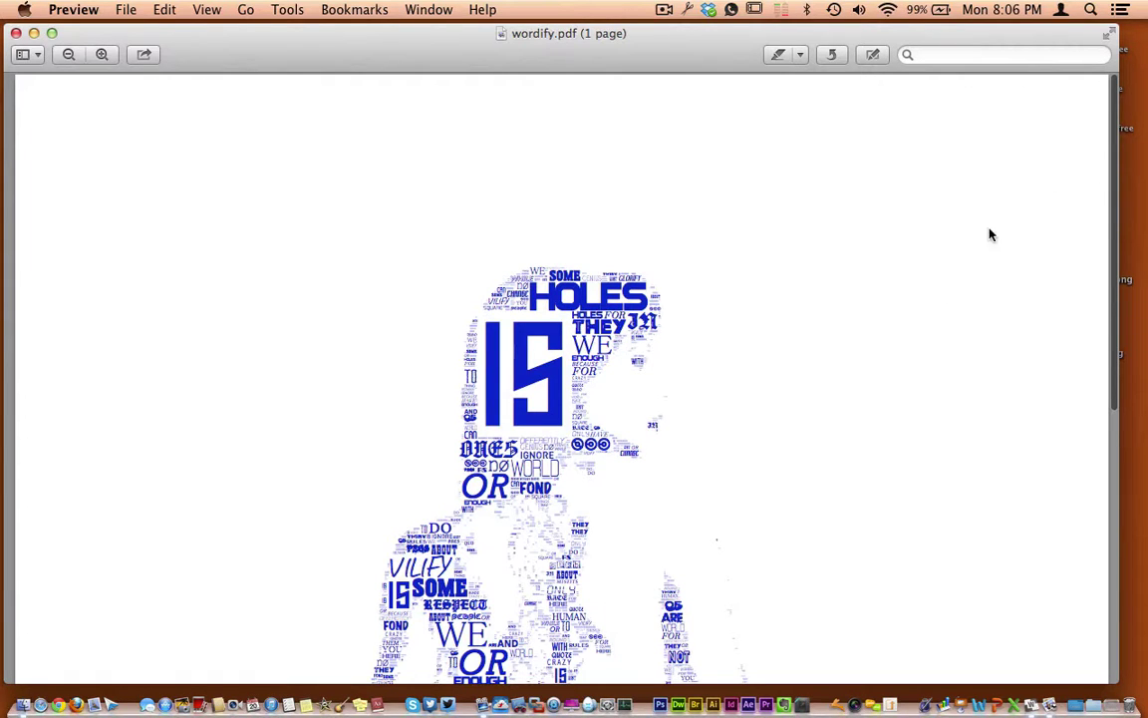
Scroll through the blue word-art PDF, close it, and return to the Wordify window
scroll(854, 339, "down", 2)
scroll(854, 339, "down", 2)
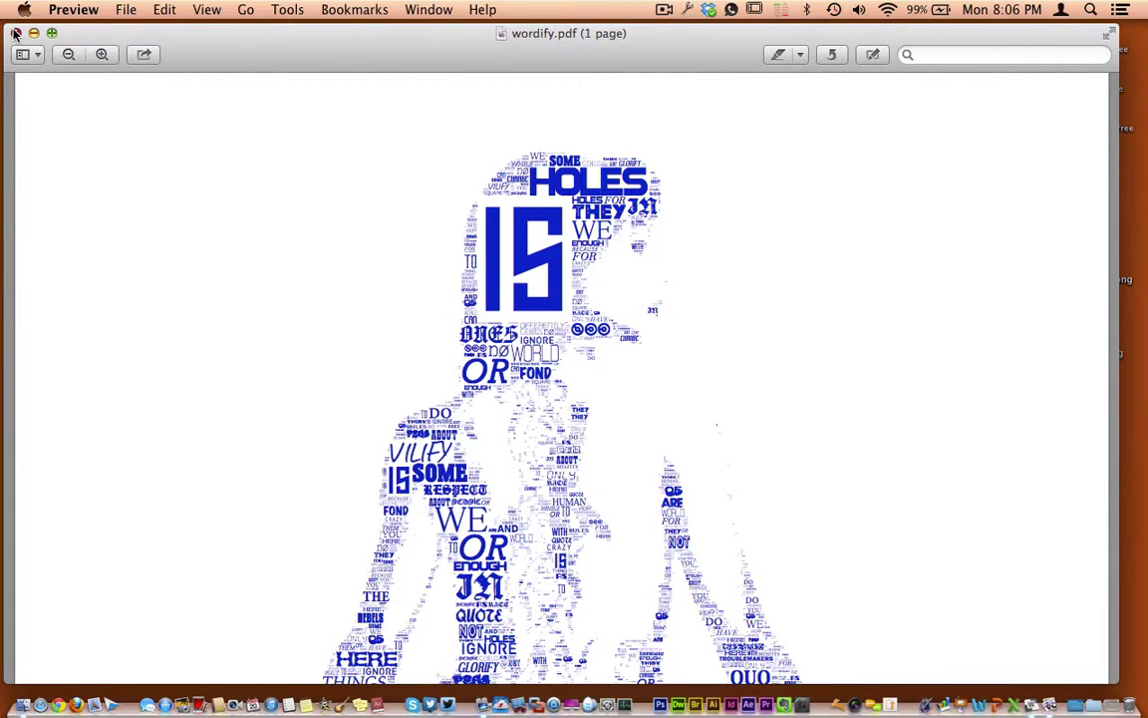
scroll(192, 93, "up", 3)
key("super+w")
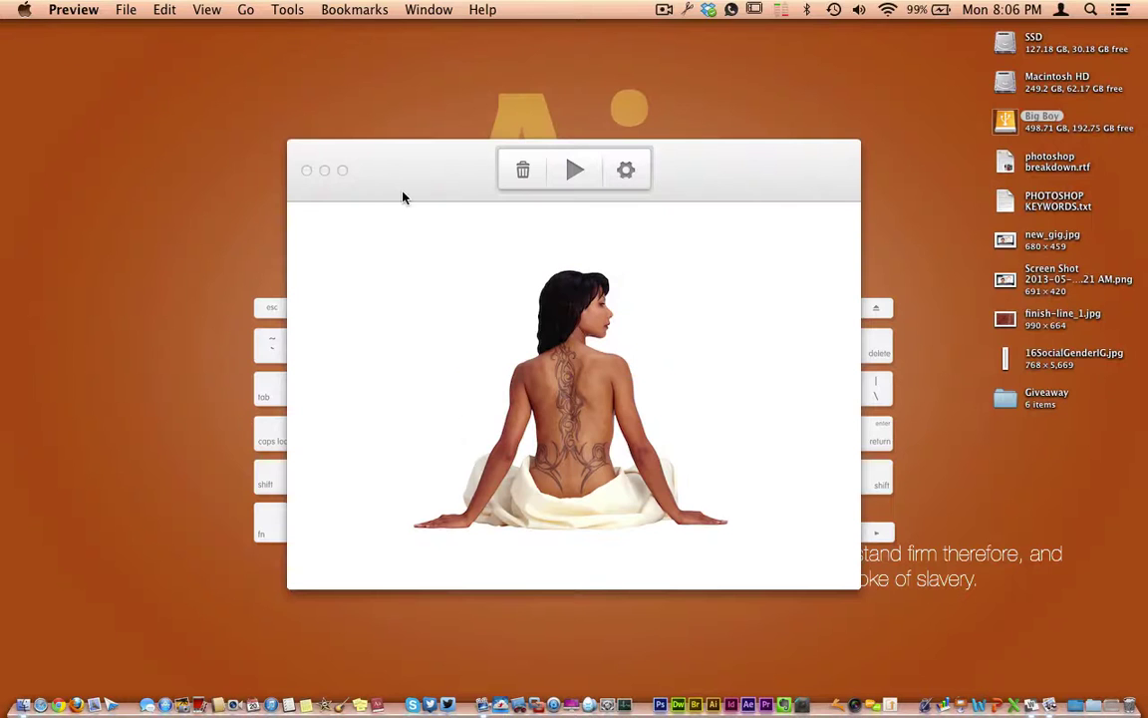
left_click(459, 174)
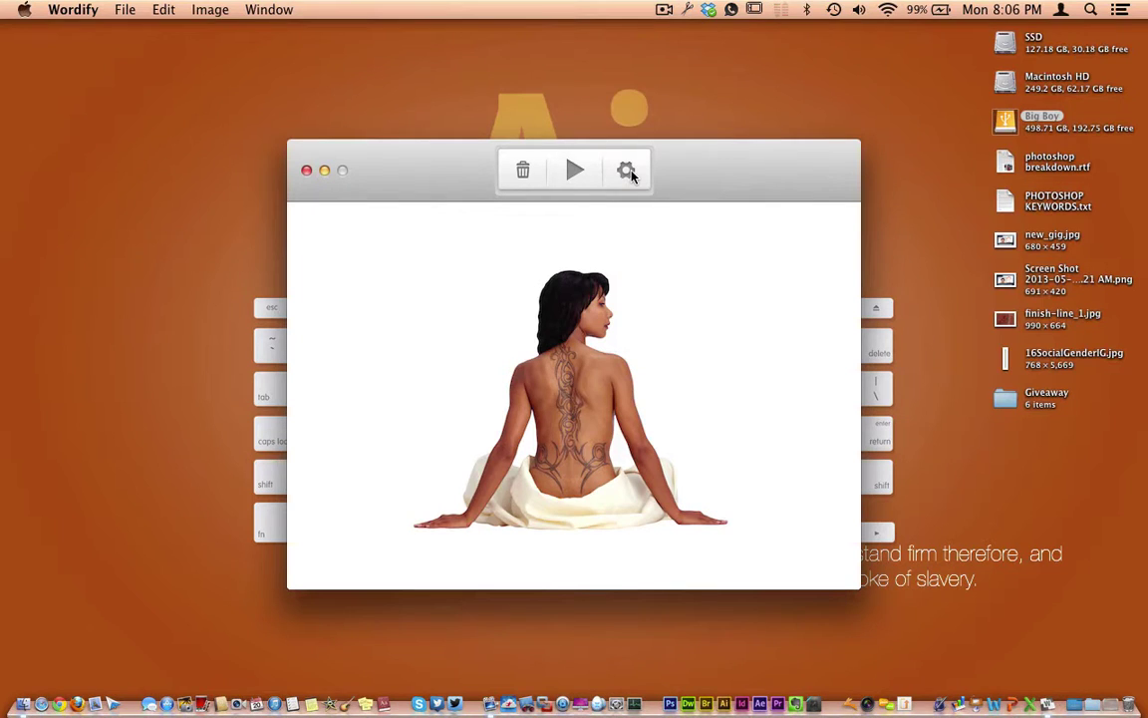
Select OS35005.JPG in Big Boy > Stock Files > Individual People
left_click(1008, 118)
double_click(1008, 118)
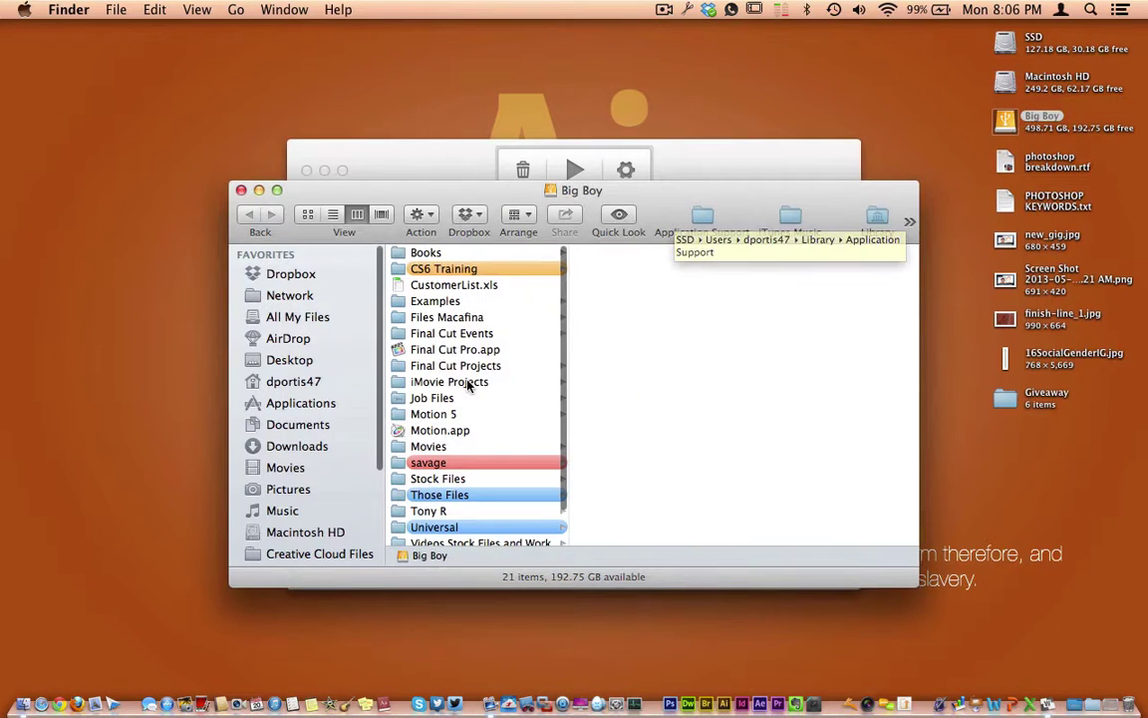
scroll(467, 386, "down", 2)
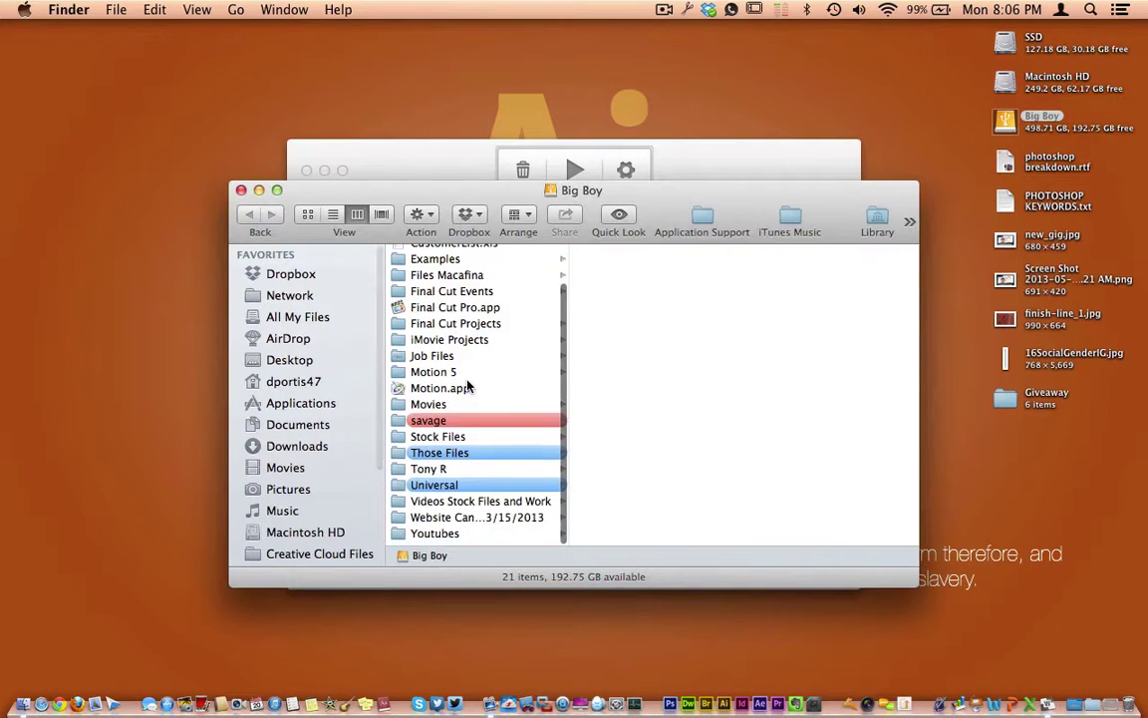
left_click(465, 442)
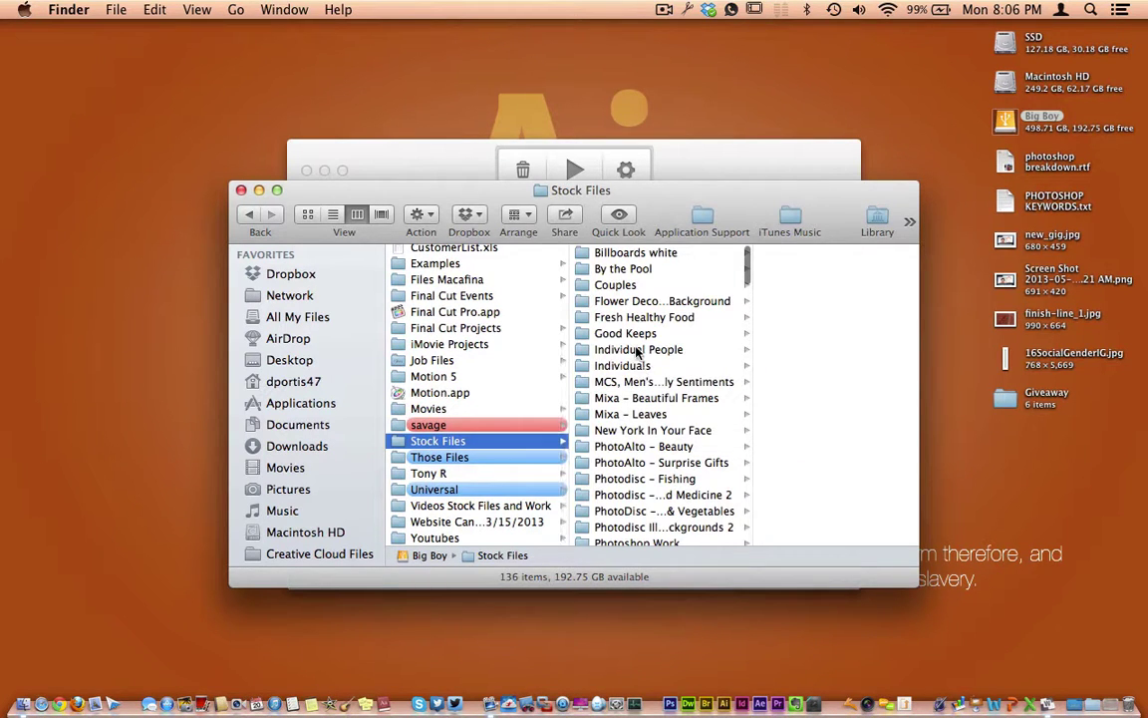
left_click(598, 349)
left_click(753, 316)
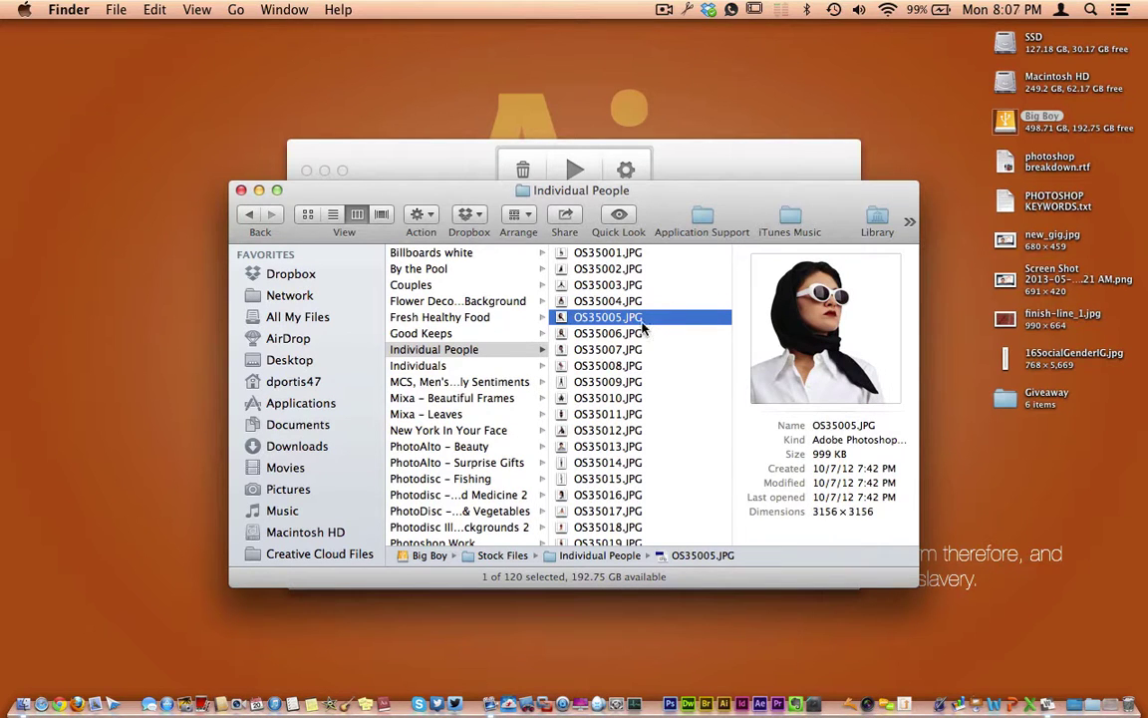
Drop OS35005.JPG onto Wordify as the new source image
left_click_drag(660, 223, 650, 393)
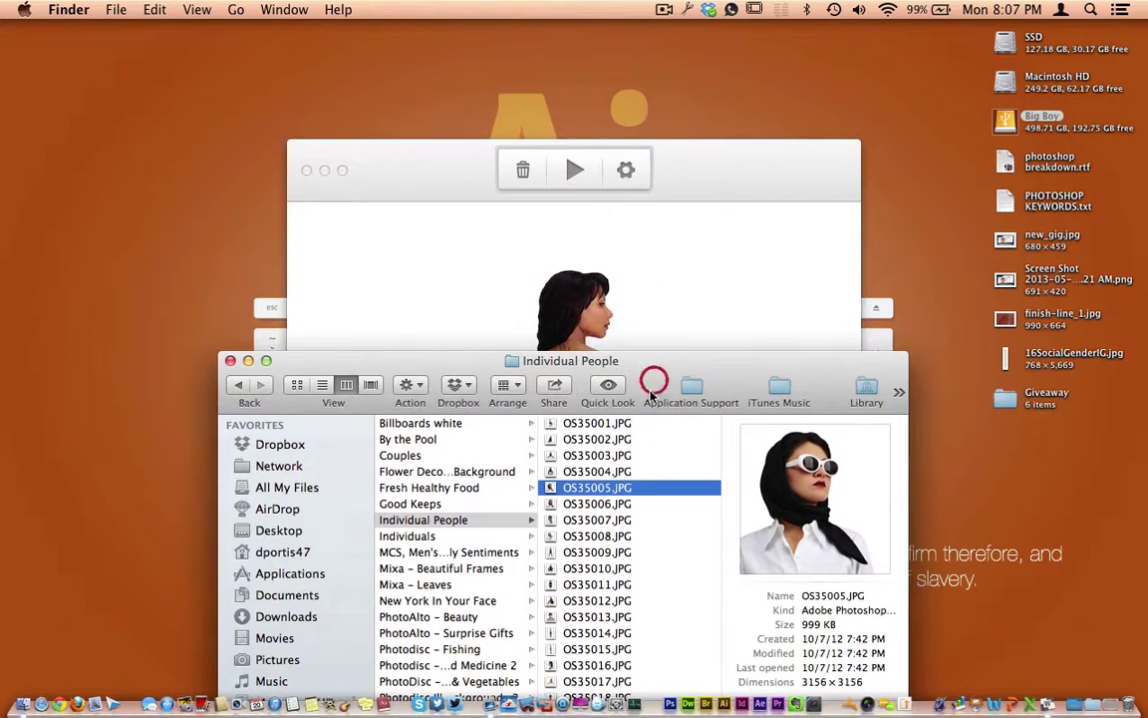
left_click(588, 315)
left_click(603, 240)
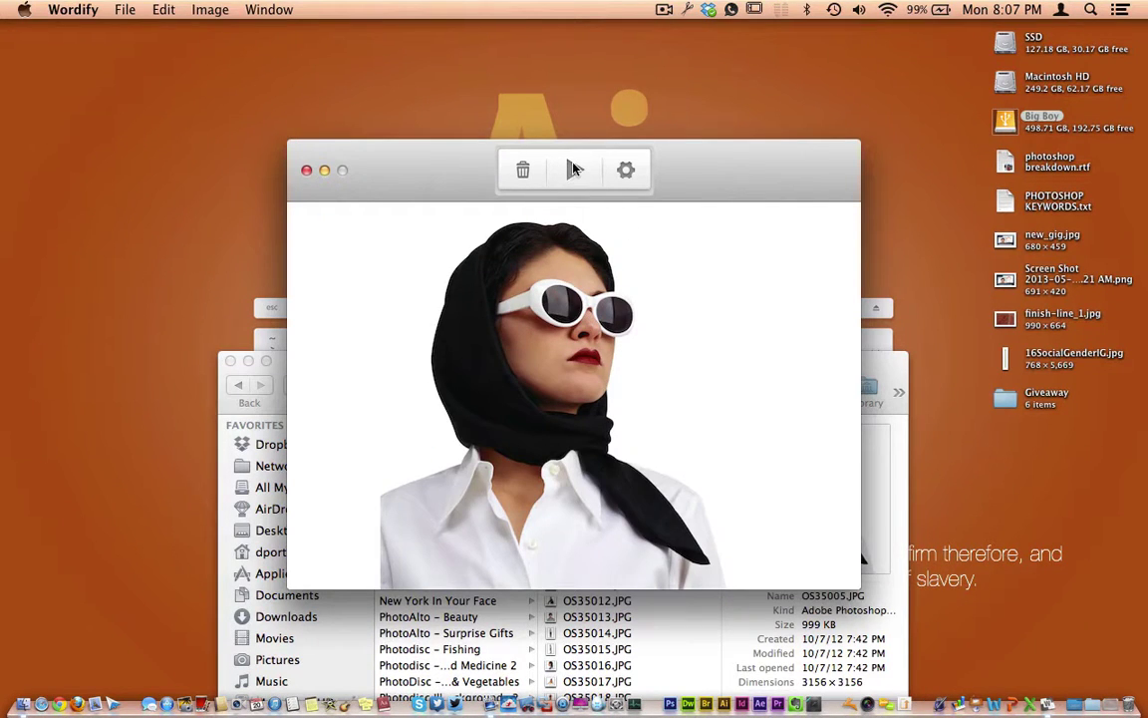
Choose Image > Wordify now! to render the headscarf-and-sunglasses portrait
left_click(126, 10)
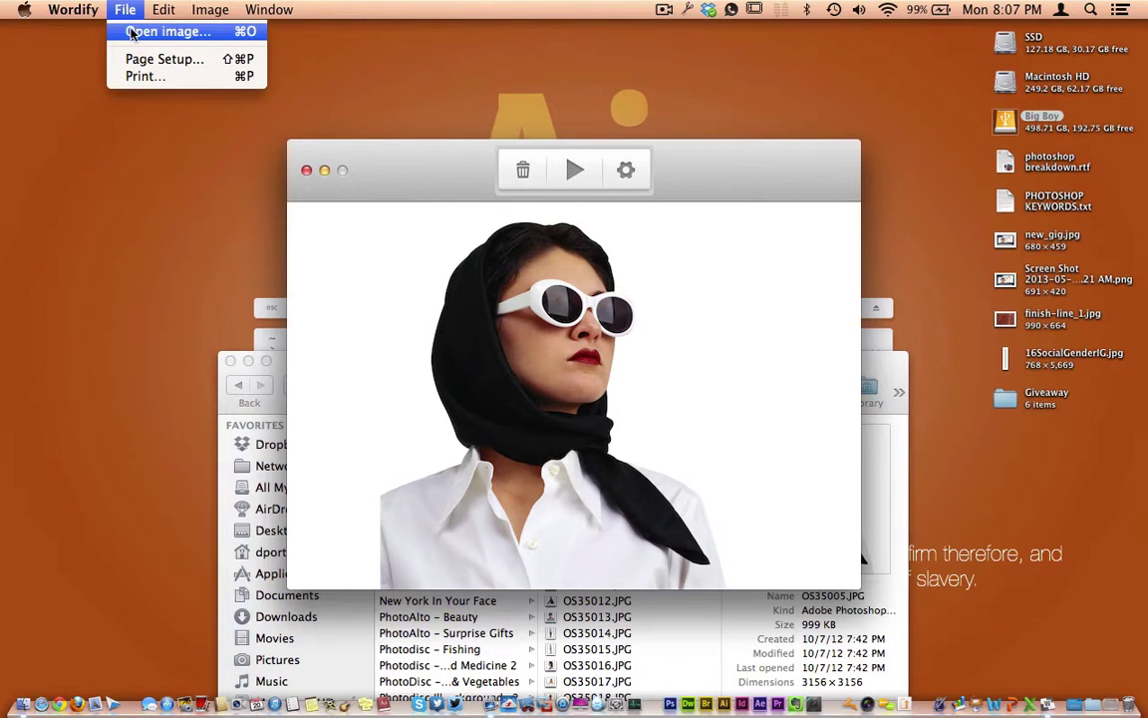
mouse_move(157, 12)
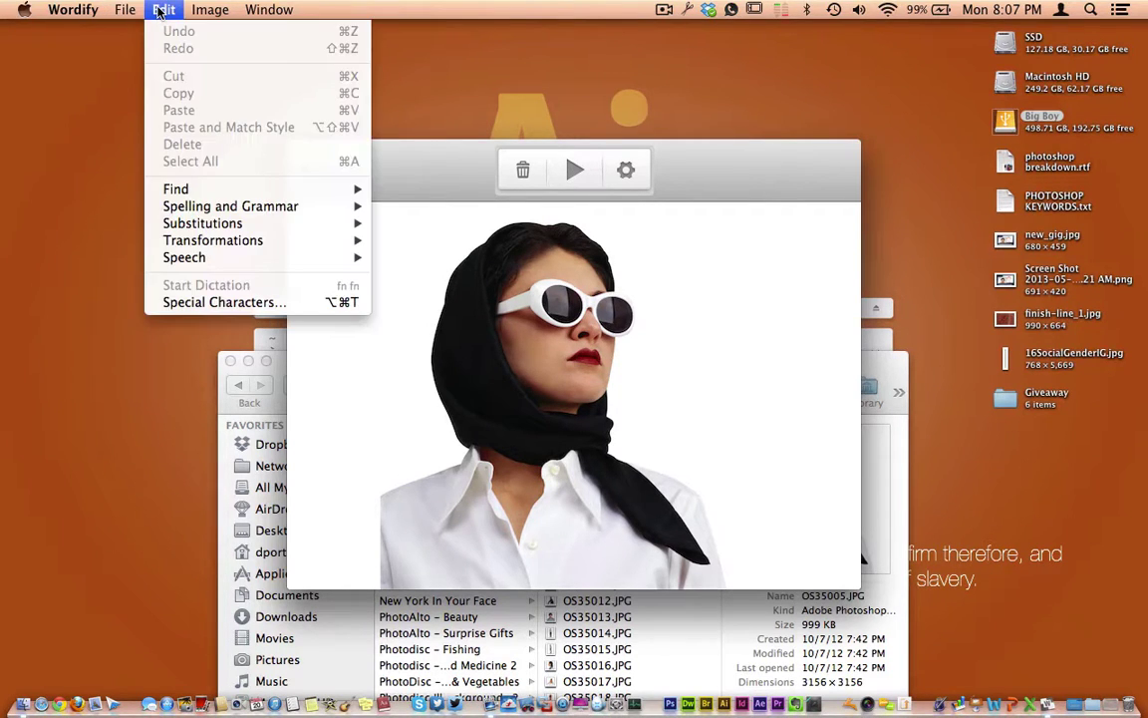
mouse_move(72, 10)
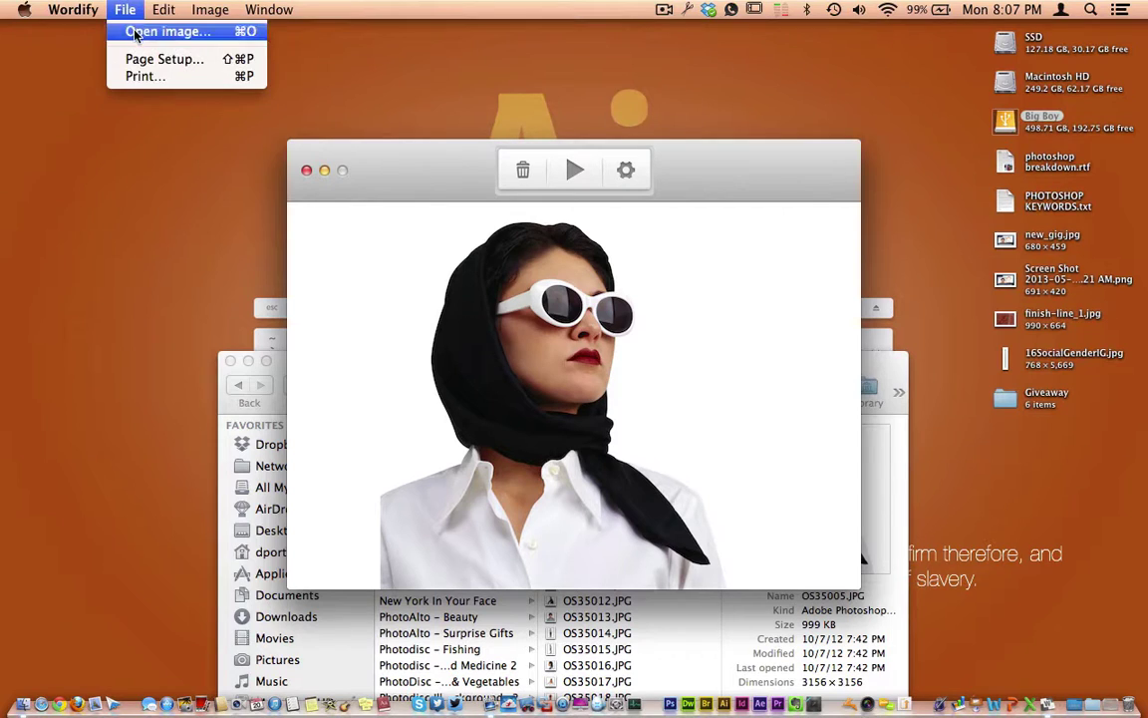
mouse_move(199, 8)
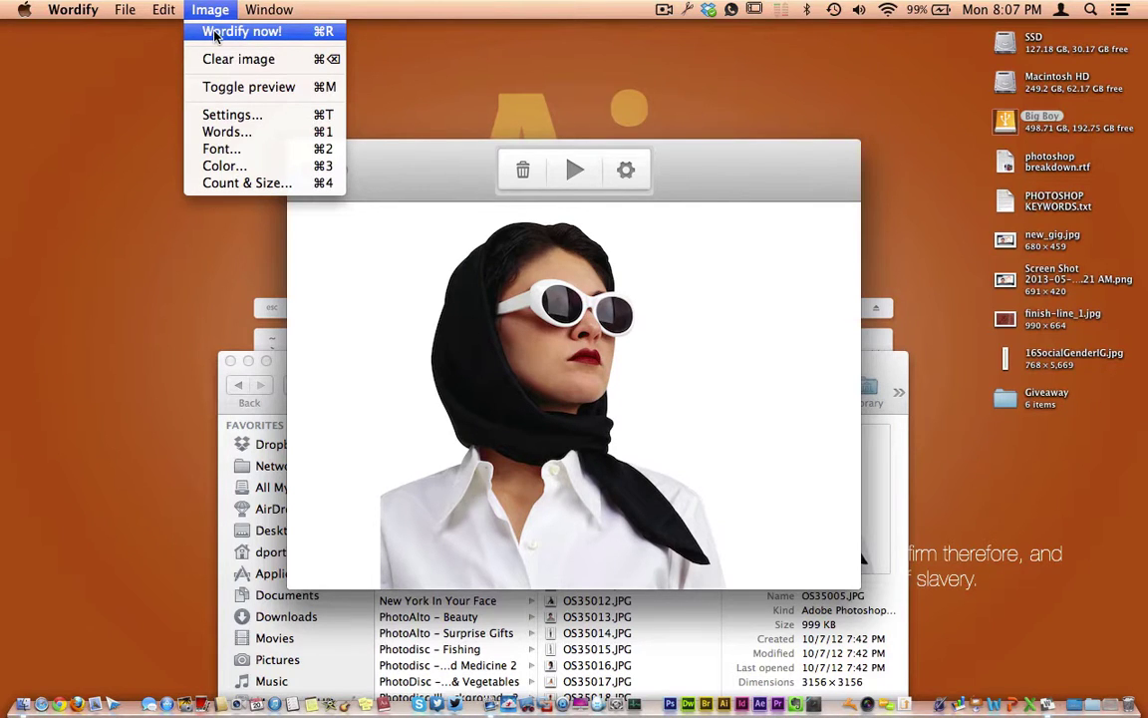
mouse_move(253, 12)
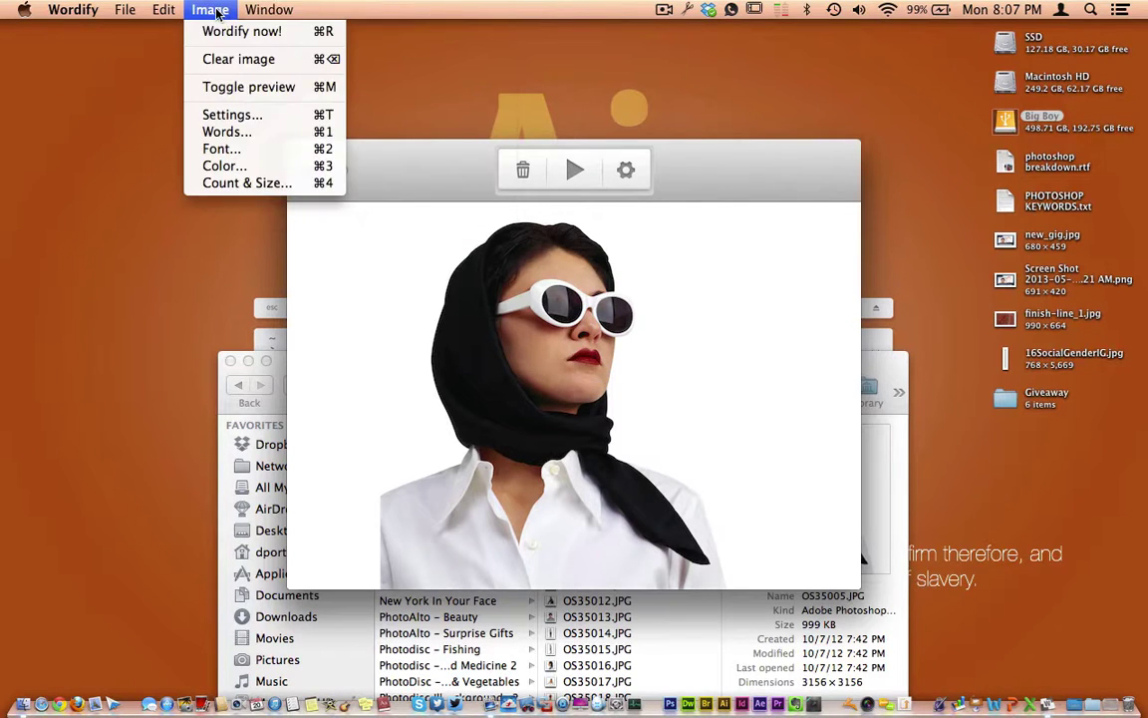
left_click(218, 36)
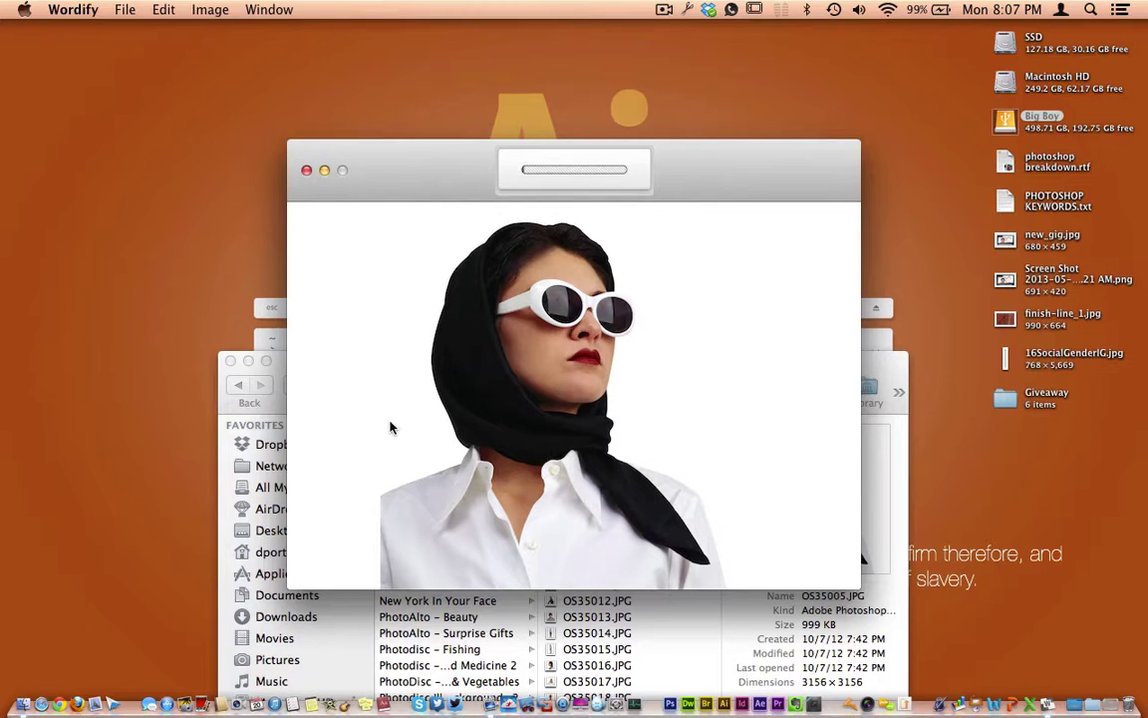
Close the leftover Finder window while the portrait renders to wordify.pdf
left_click(230, 360)
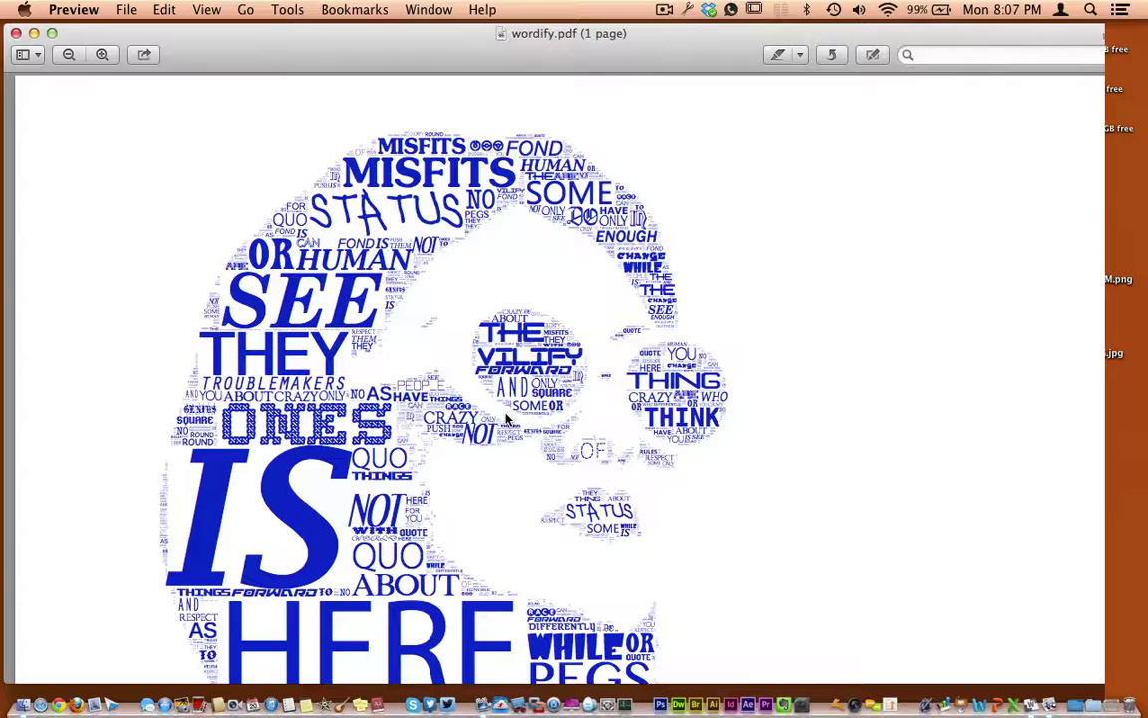
scroll(532, 461, "down", 5)
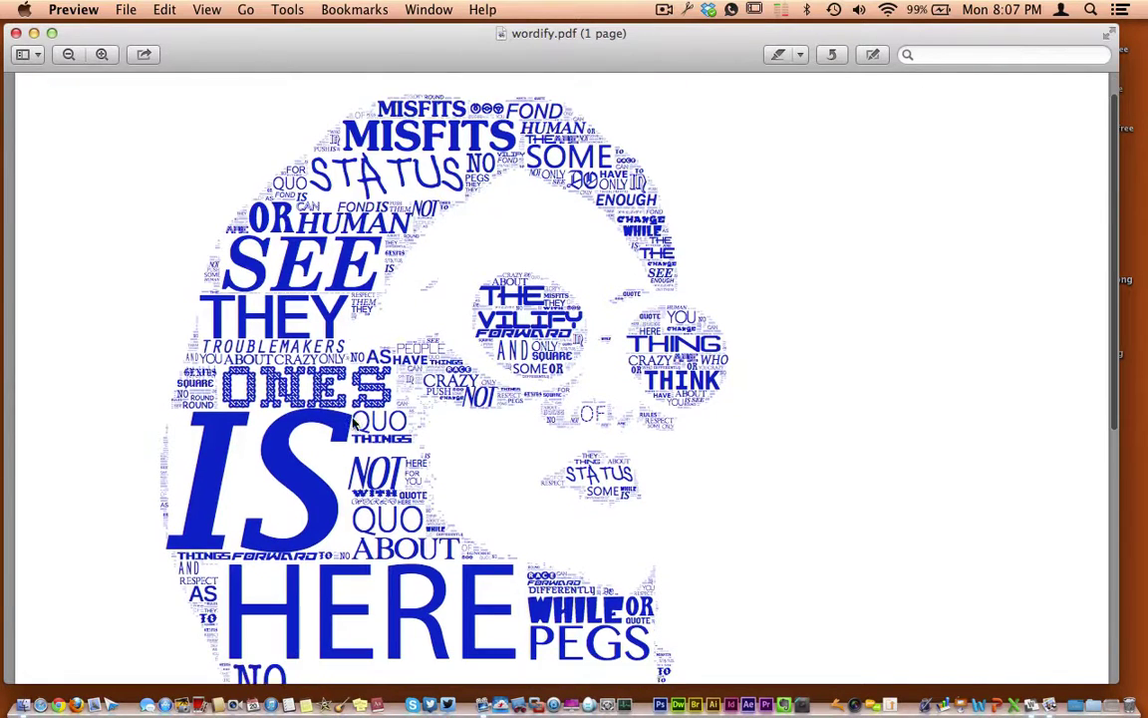
scroll(351, 443, "down", 5)
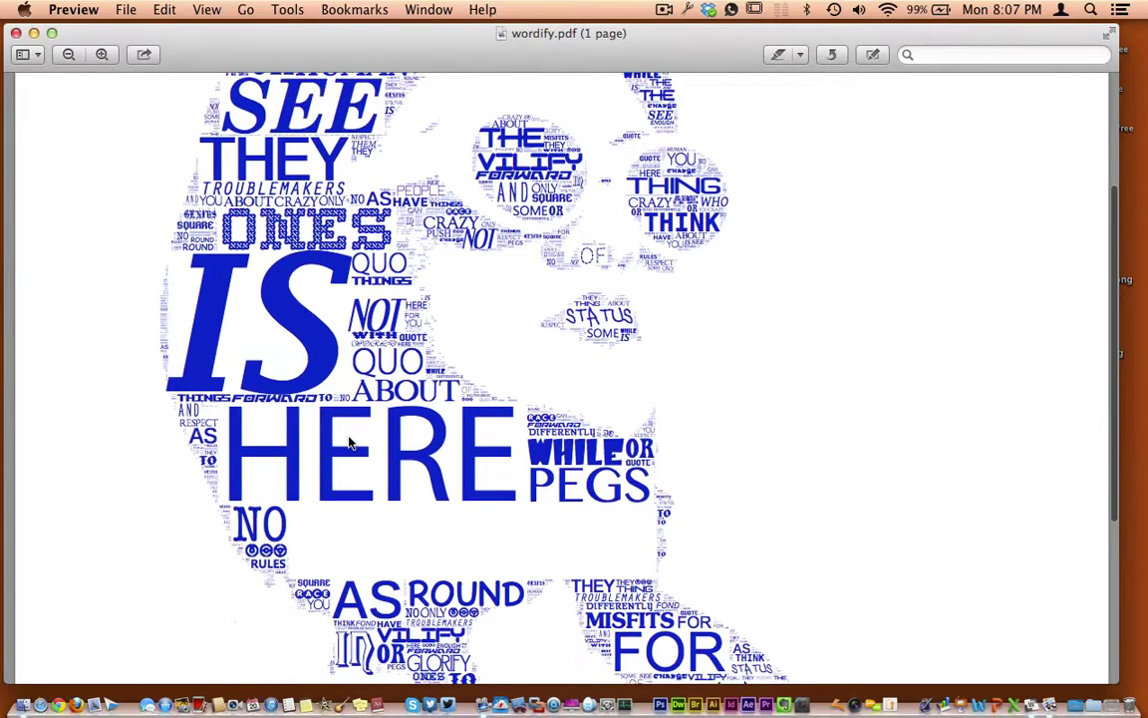
scroll(486, 438, "down", 3)
scroll(485, 438, "down", 5)
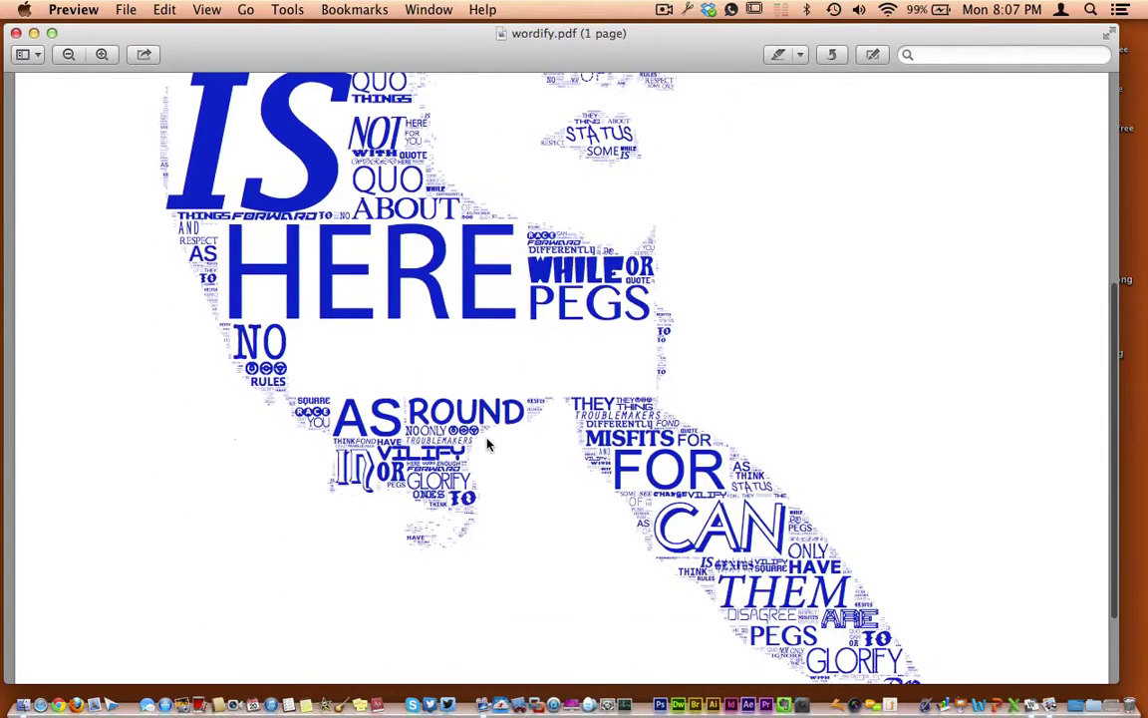
scroll(488, 445, "down", 4)
scroll(488, 445, "up", 8)
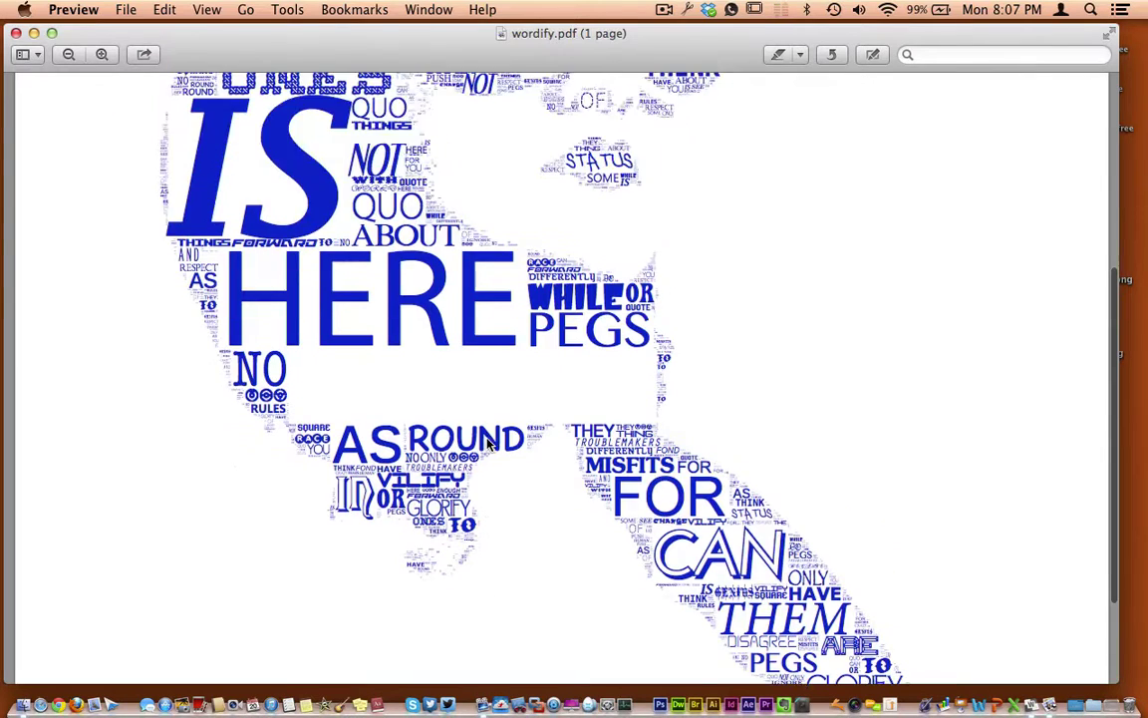
scroll(488, 445, "up", 8)
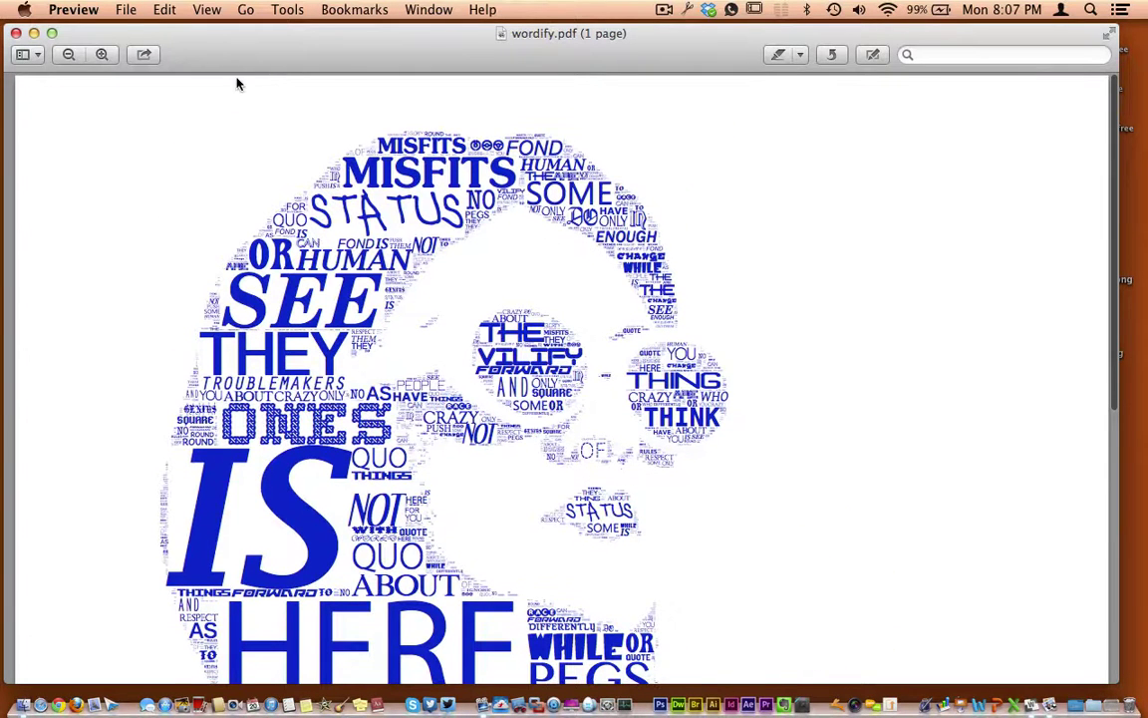
left_click(80, 14)
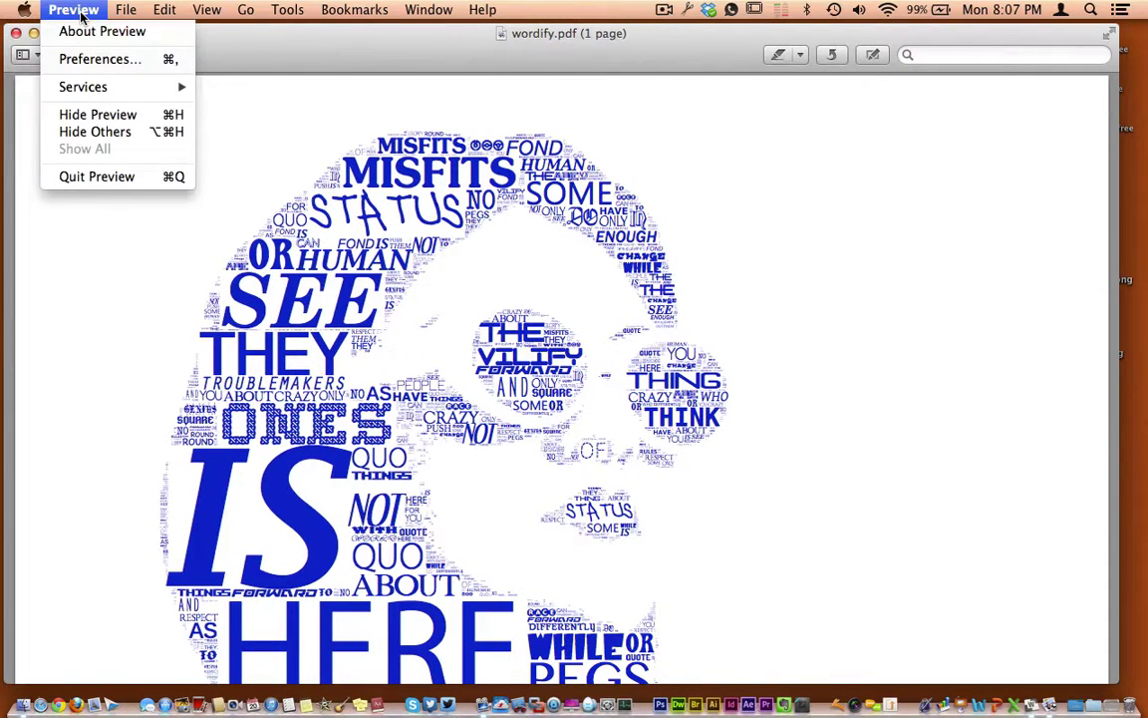
mouse_move(116, 12)
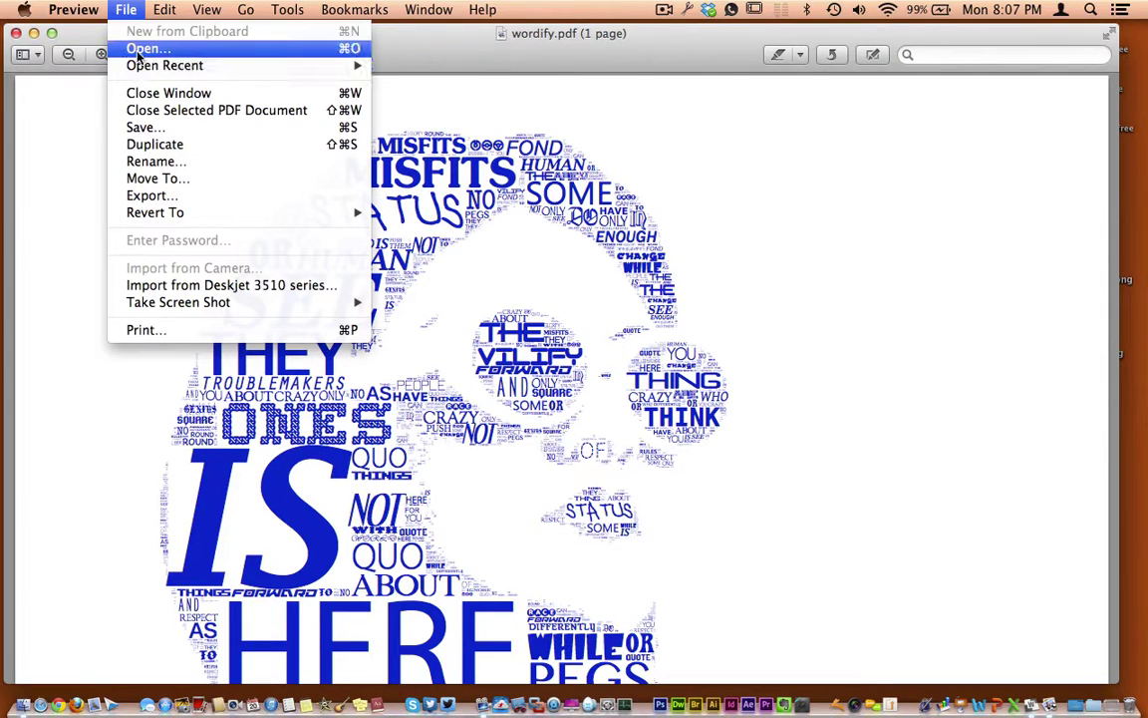
Dismiss the File menu and cancel the accidentally opened Open dialog
key("Escape")
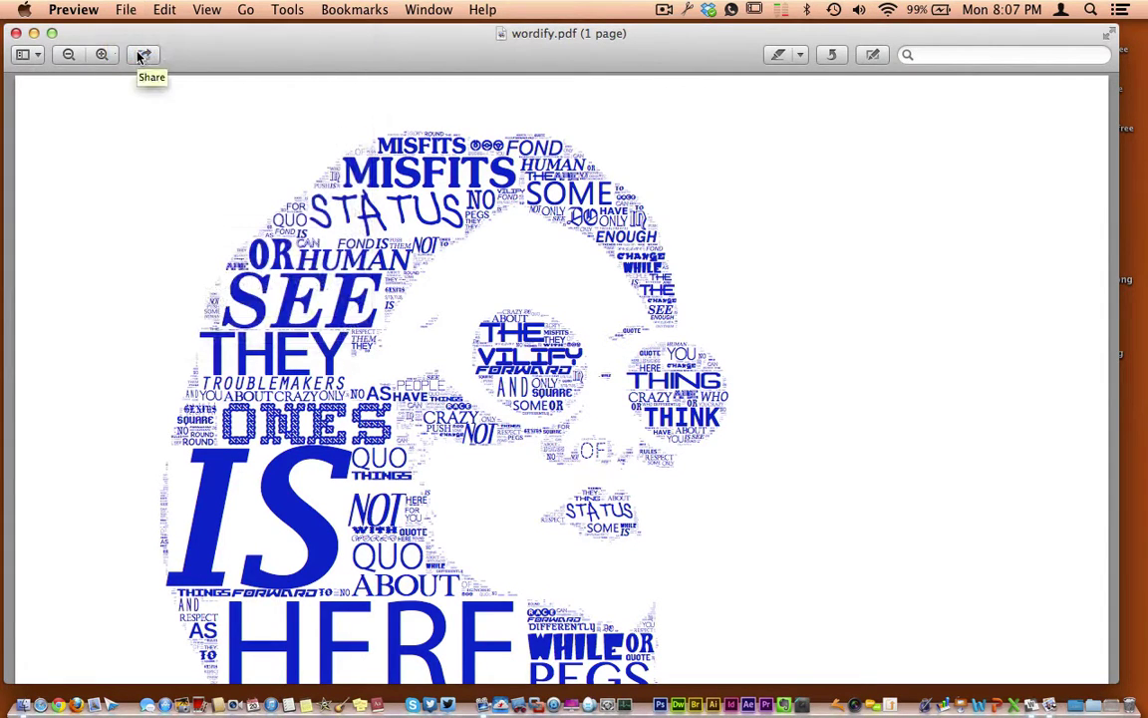
left_click(125, 12)
left_click(147, 48)
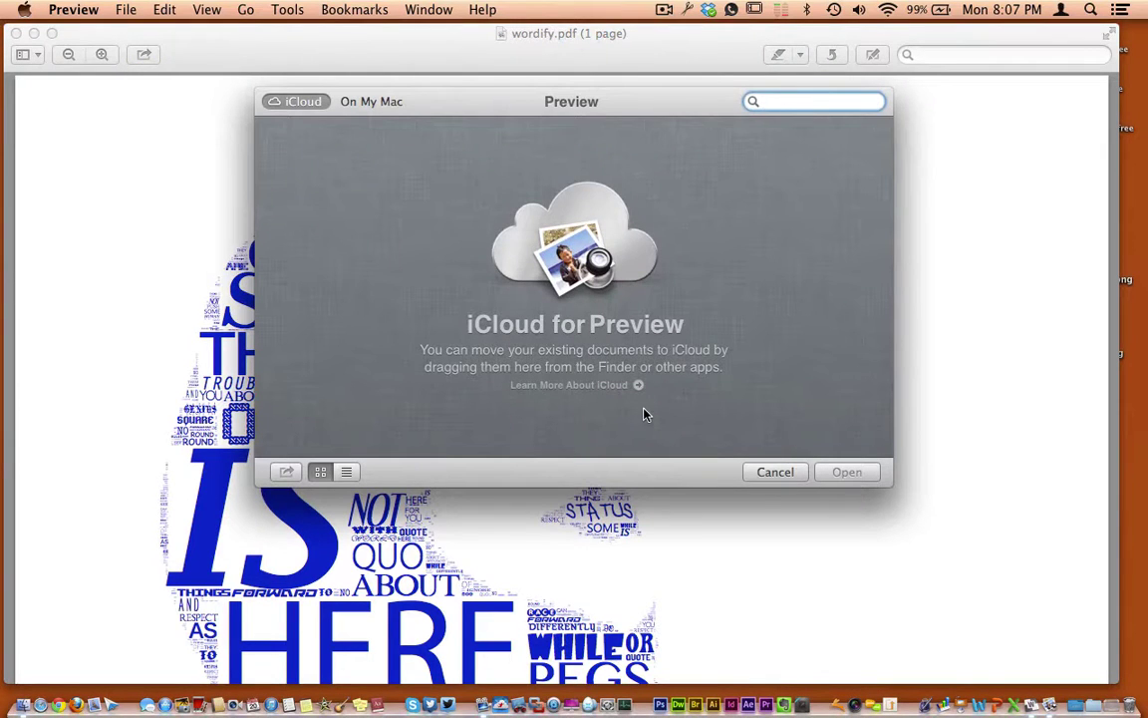
left_click(765, 479)
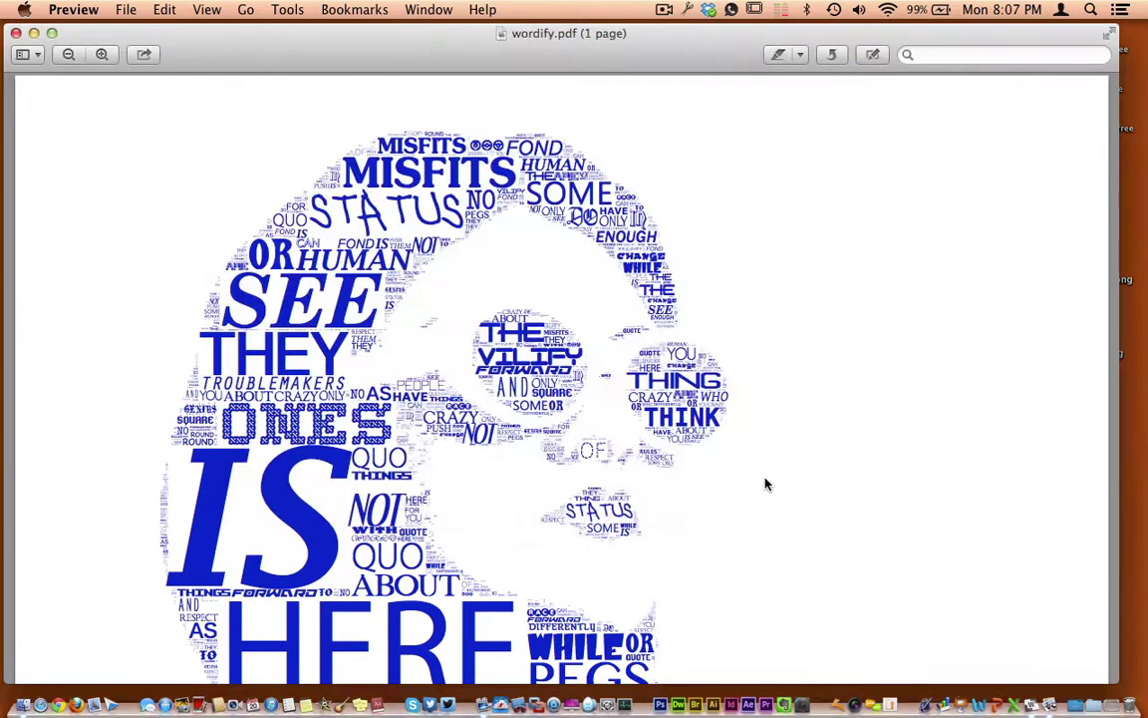
Export wordify.pdf to the Desktop as a best-quality JPEG, wordify.jpg
left_click(125, 10)
left_click(146, 200)
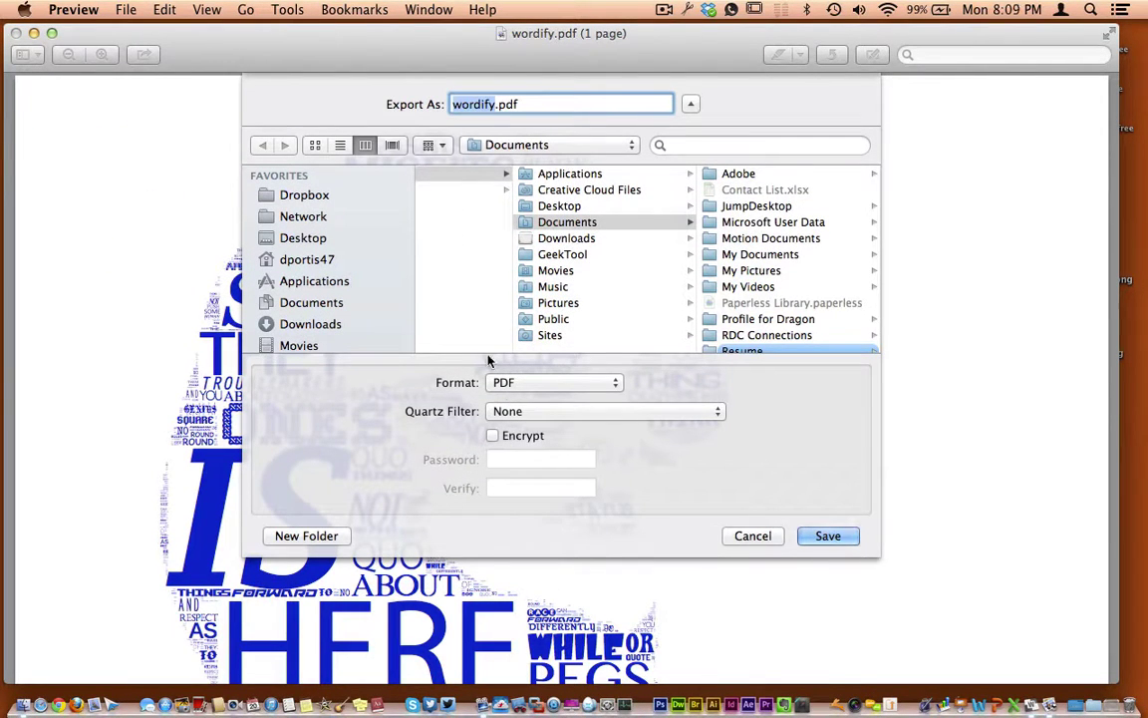
left_click(504, 384)
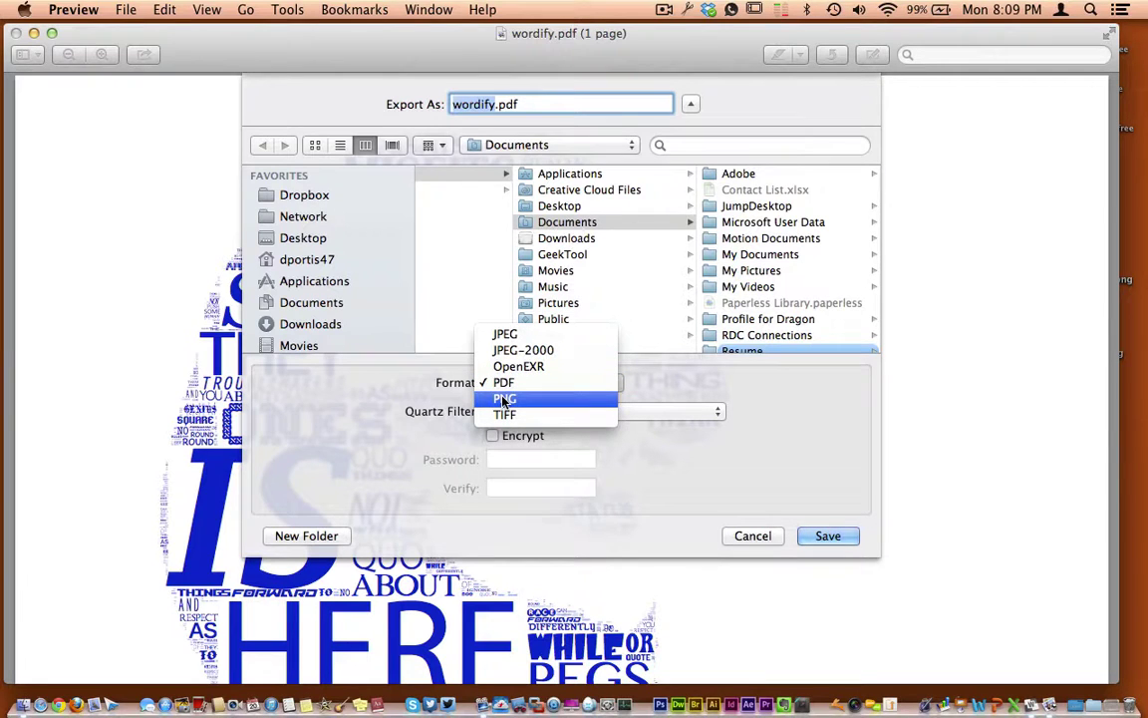
left_click(509, 337)
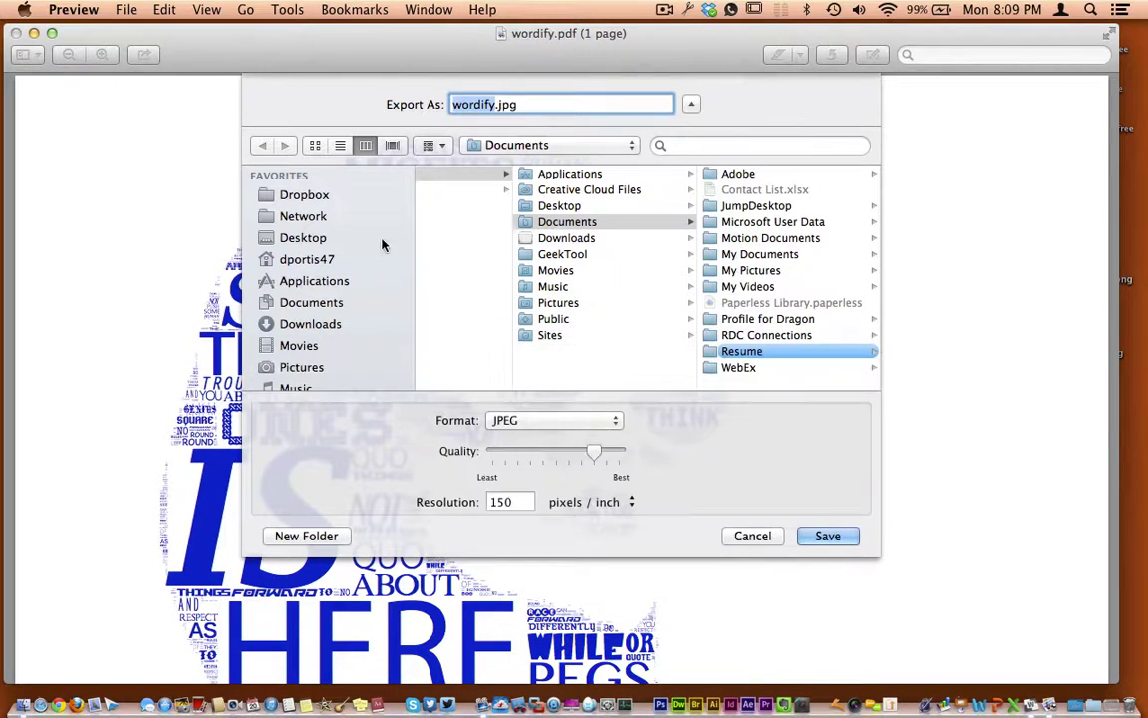
left_click(307, 242)
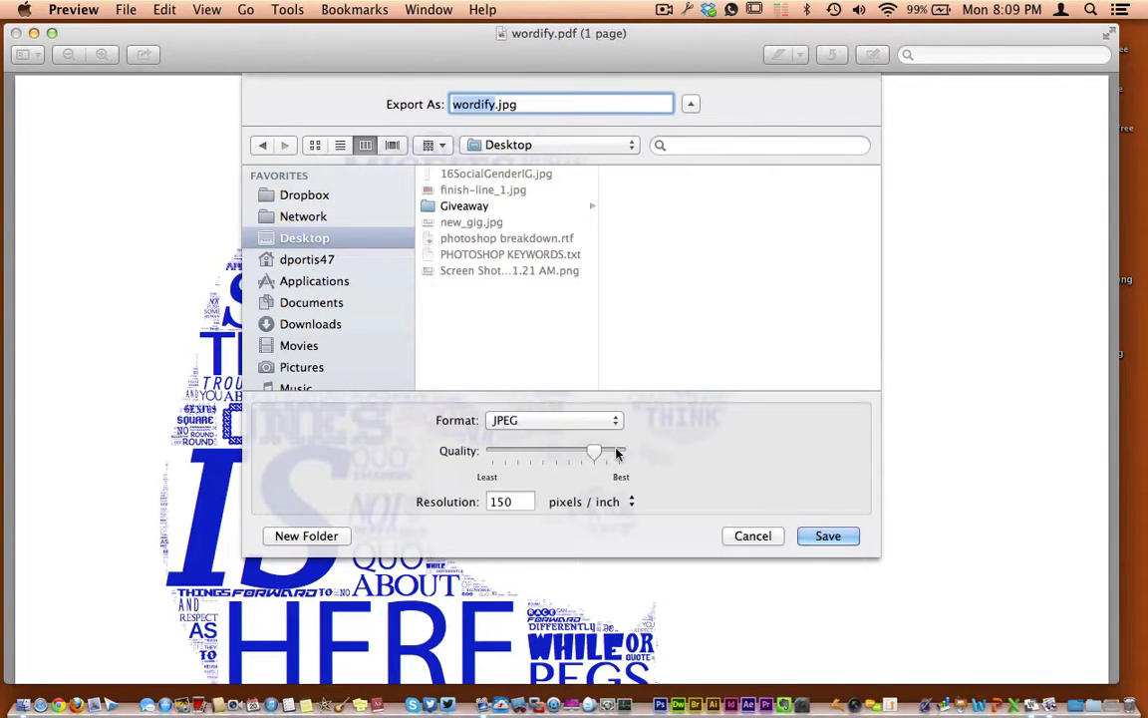
left_click_drag(594, 452, 619, 451)
left_click(822, 538)
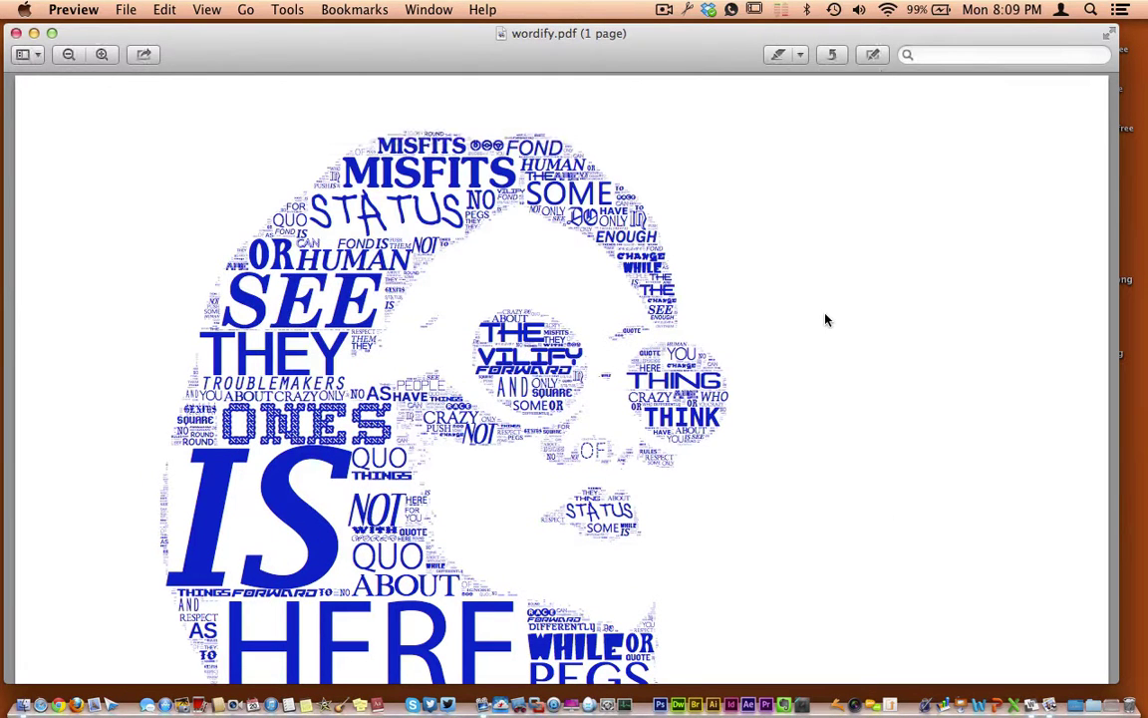
Close the word-art PDF in Preview
key("cmd+w")
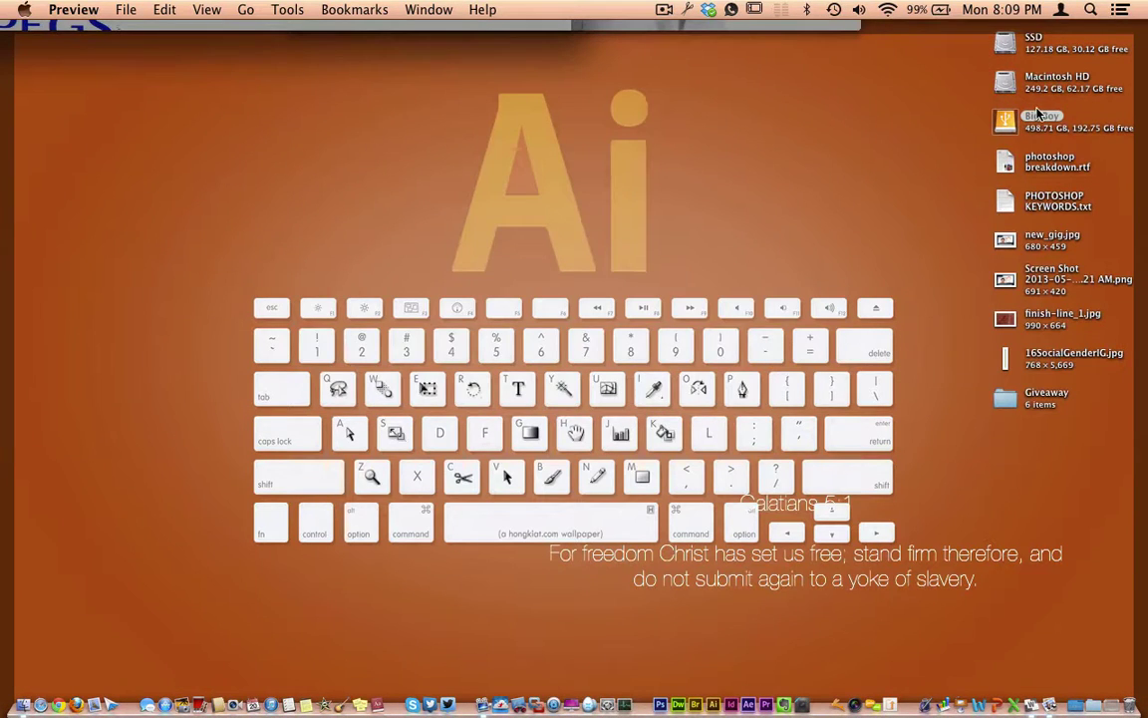
key("F11")
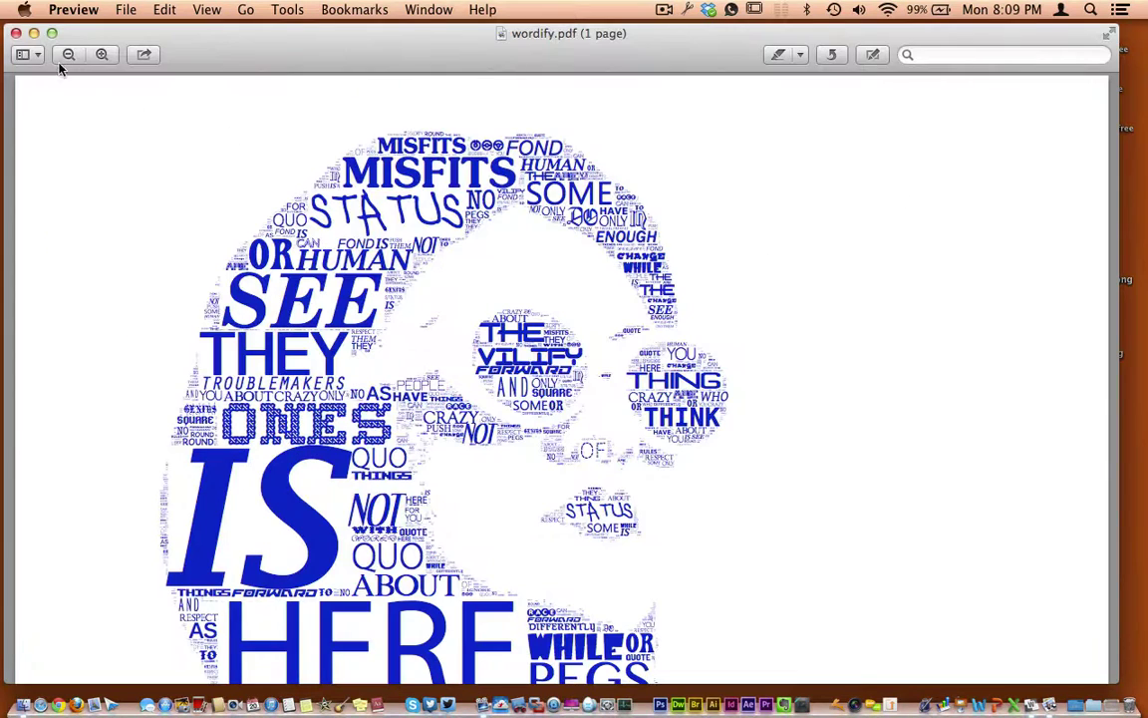
left_click(17, 34)
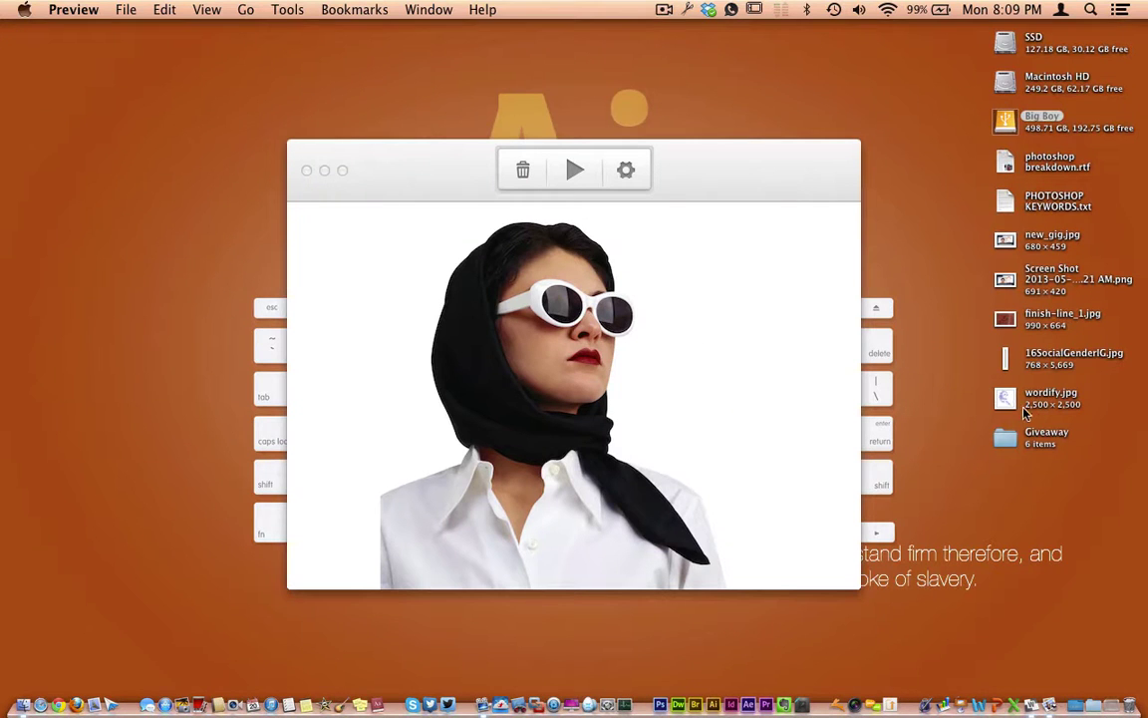
Quick Look the 2,500 × 2,500 wordify.jpg on the desktop, then return to Wordify
left_click(1009, 400)
key("space")
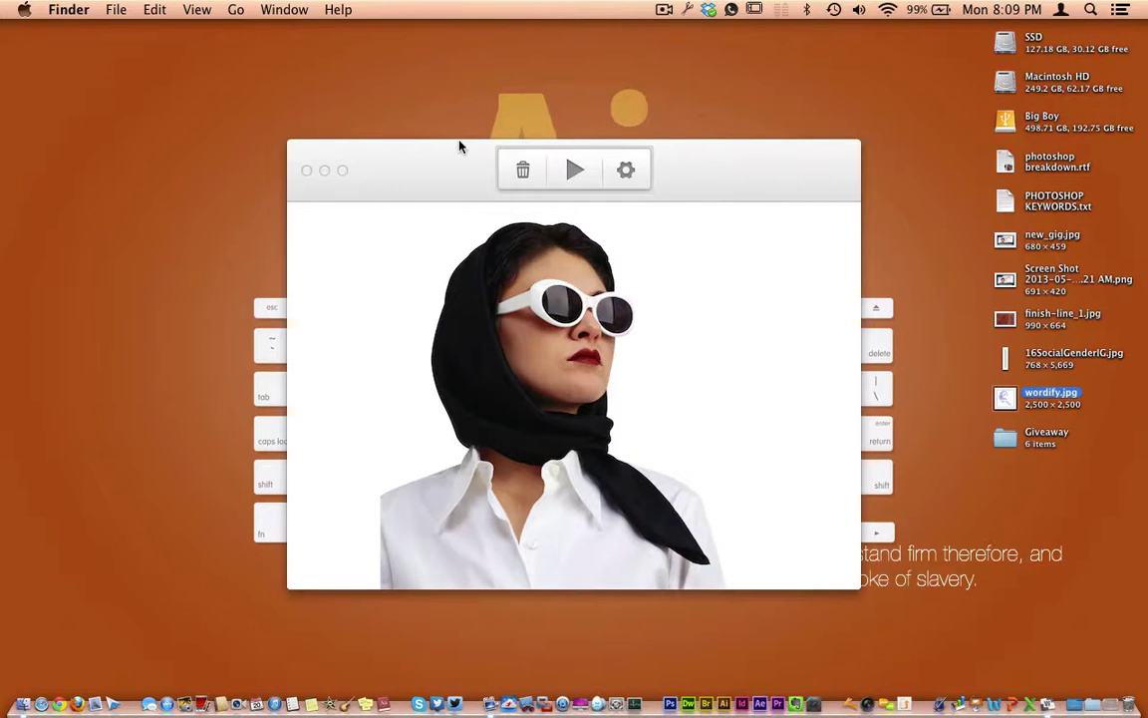
left_click(459, 147)
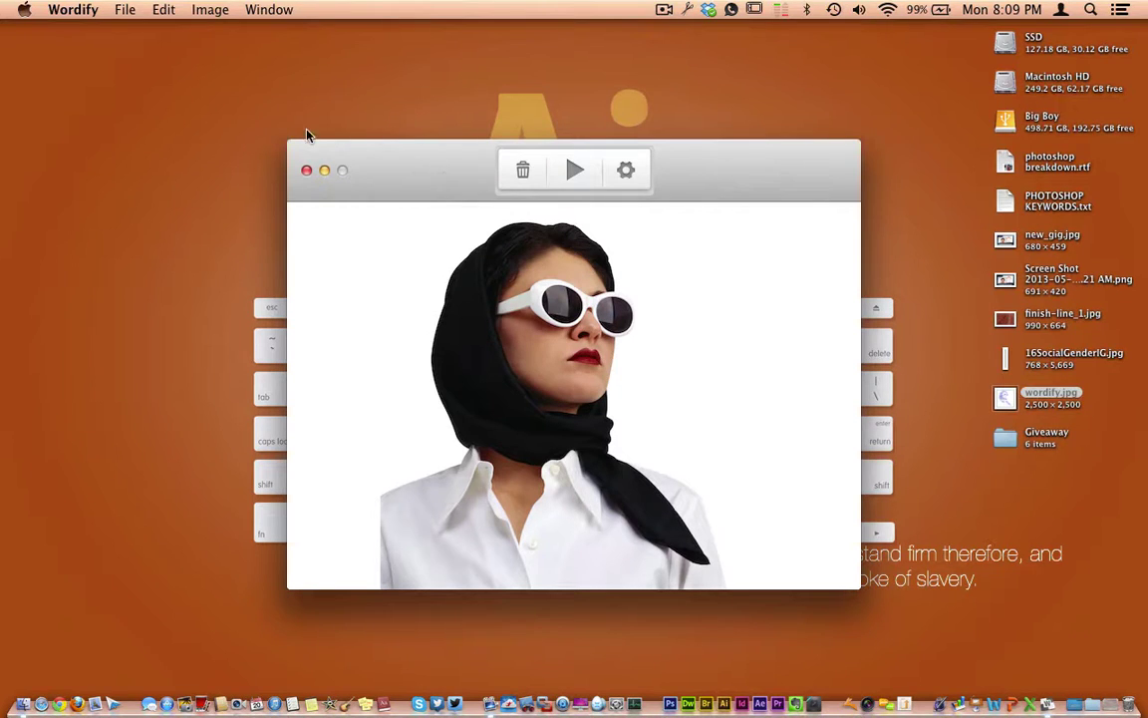